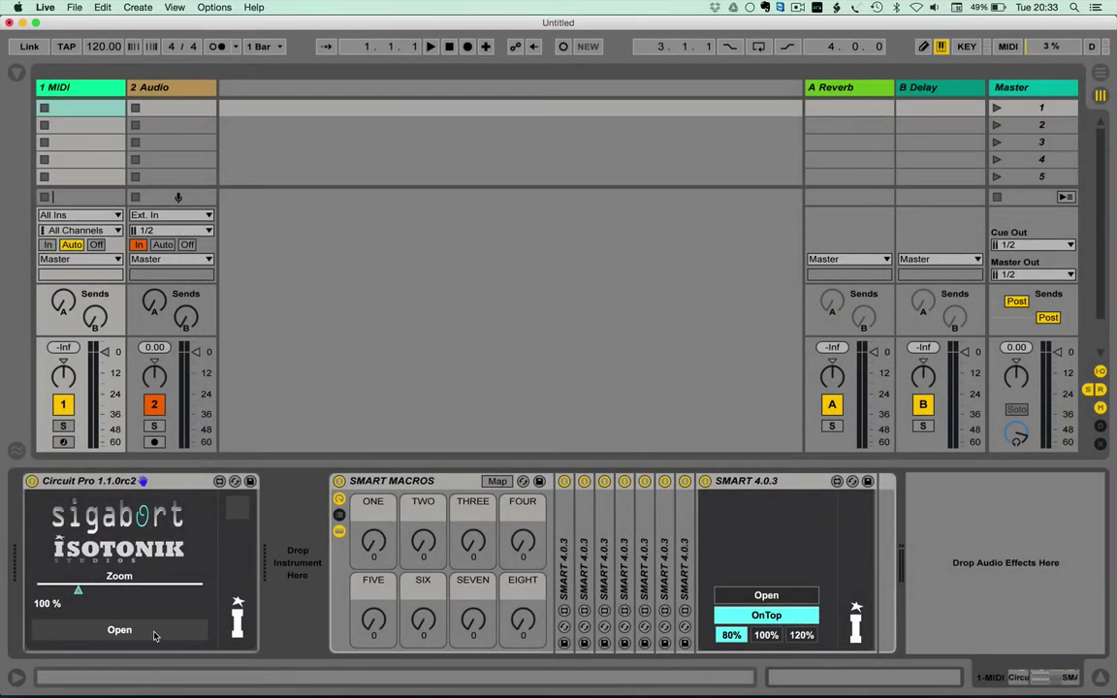
Open the Circuit Editor window from the Circuit Pro device to show the Bouncy Bass patch
left_click(119, 631)
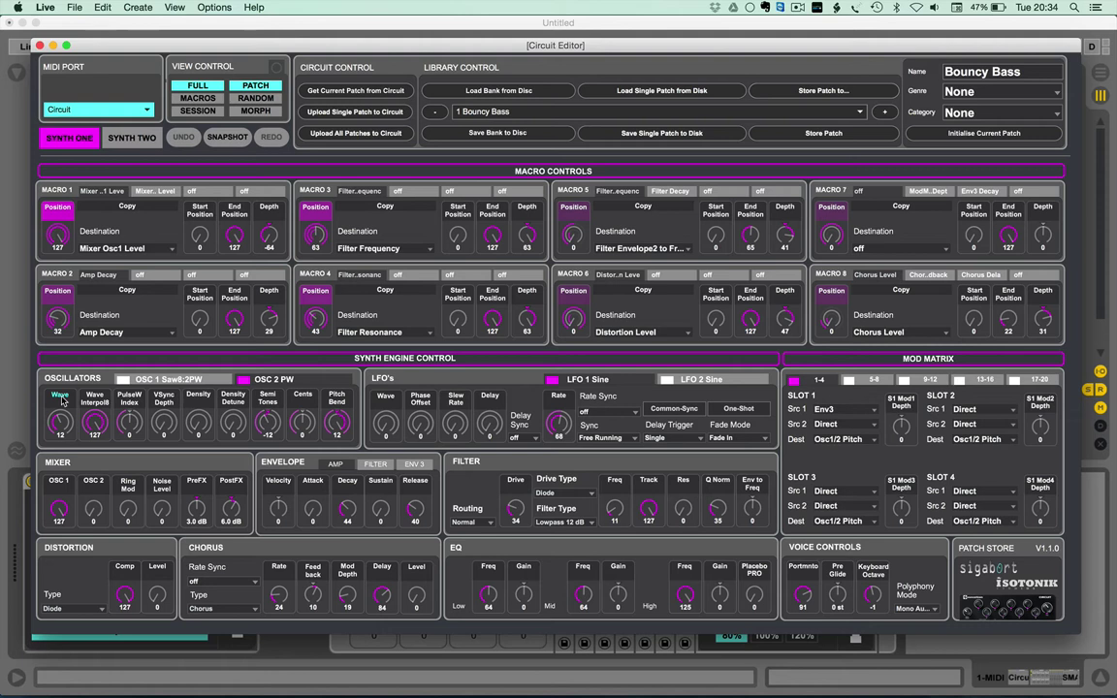
Alt-reset the oscillator Wave value from 12 to 0, which switches OSC 2 to Sine
key("alt")
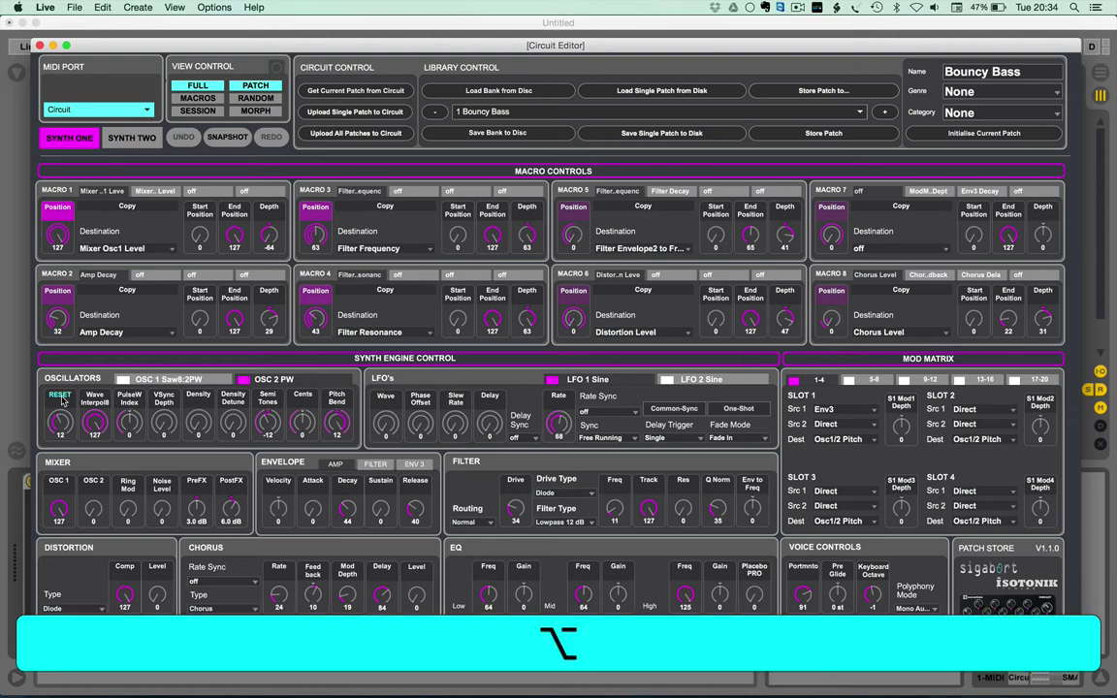
left_click(61, 401, "alt")
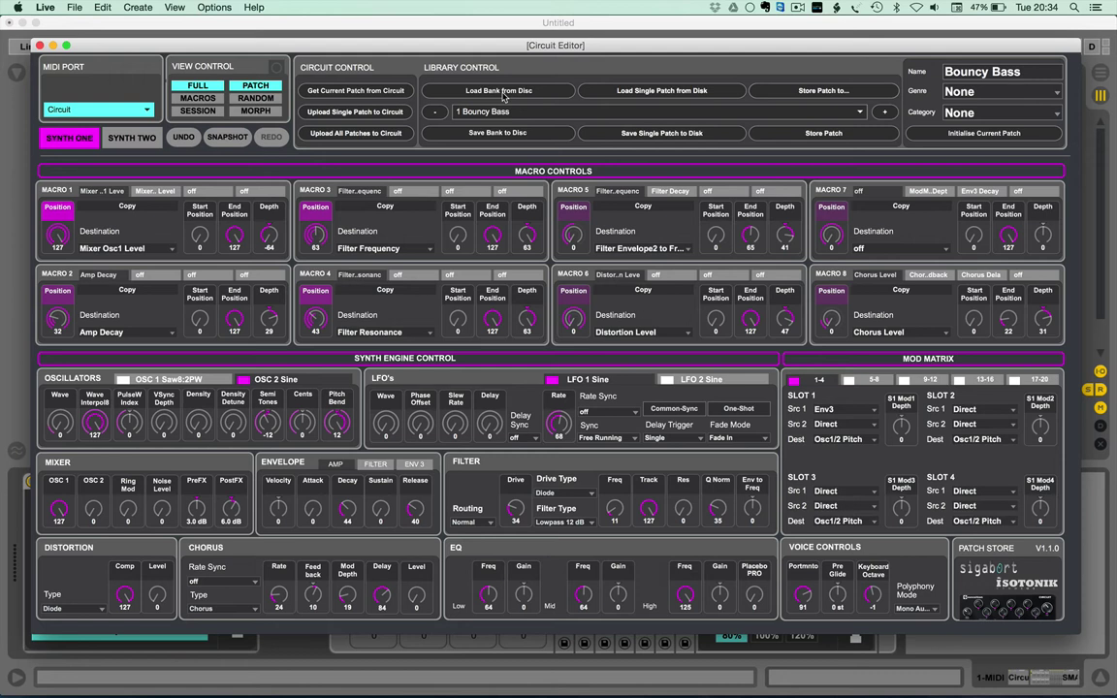
Use Shift's Load Folder from Disc to browse to the folder of 32 .syx patch files
key("shift")
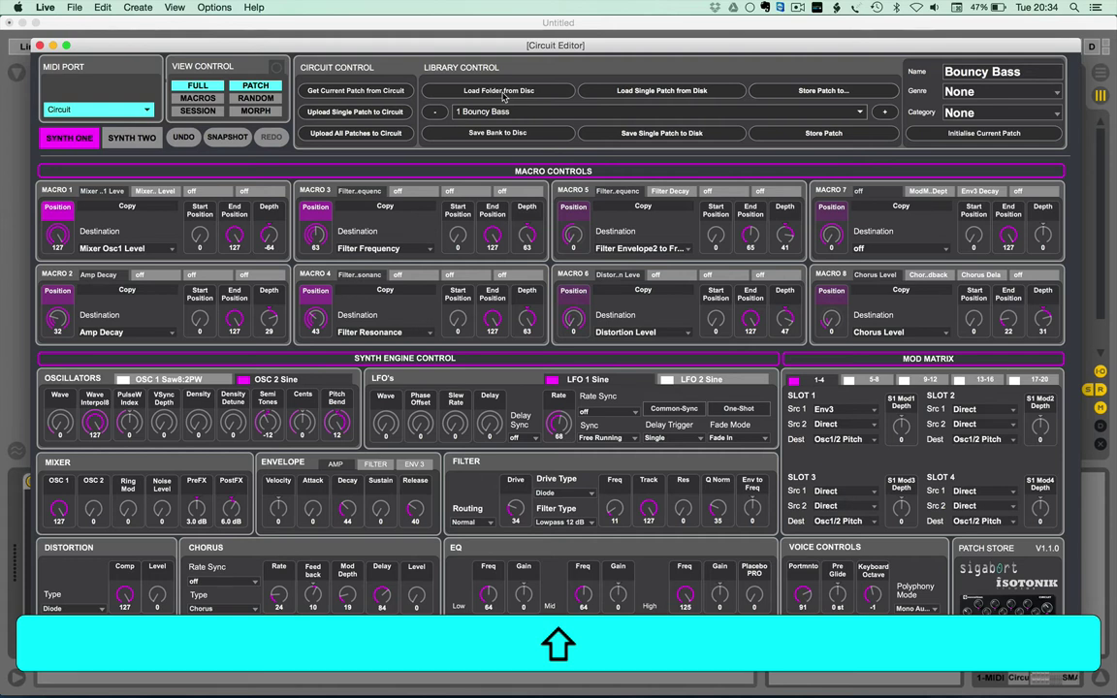
left_click(504, 97, "shift")
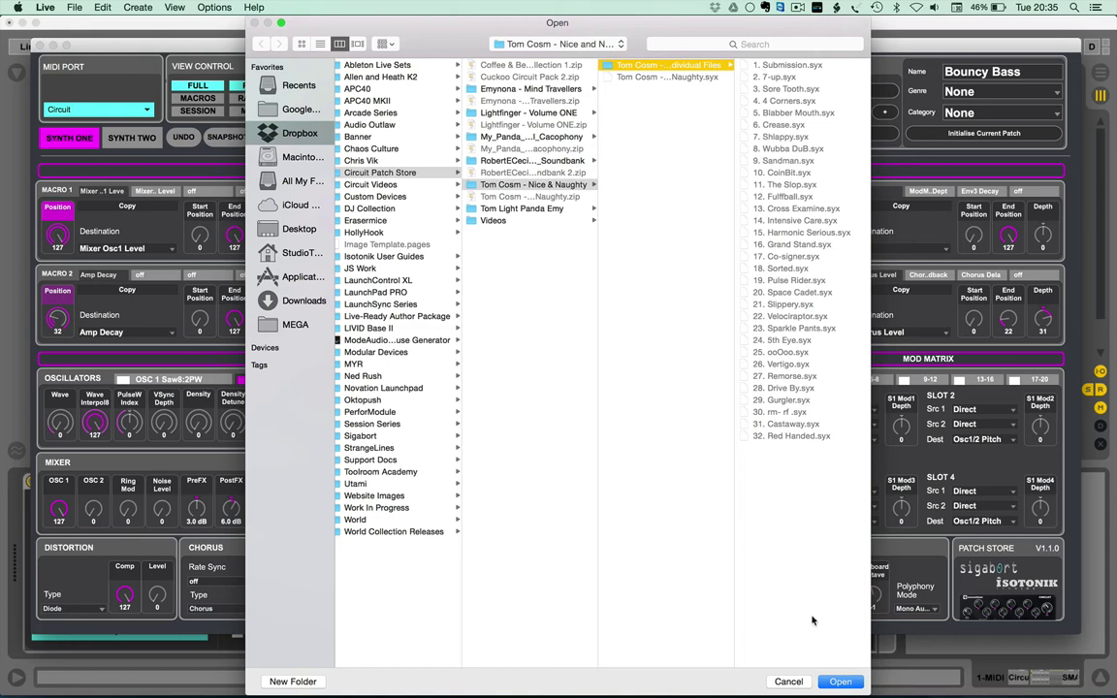
Load the patch folder, step forward to the 4 Corners patch, and show only its macros
left_click(832, 683)
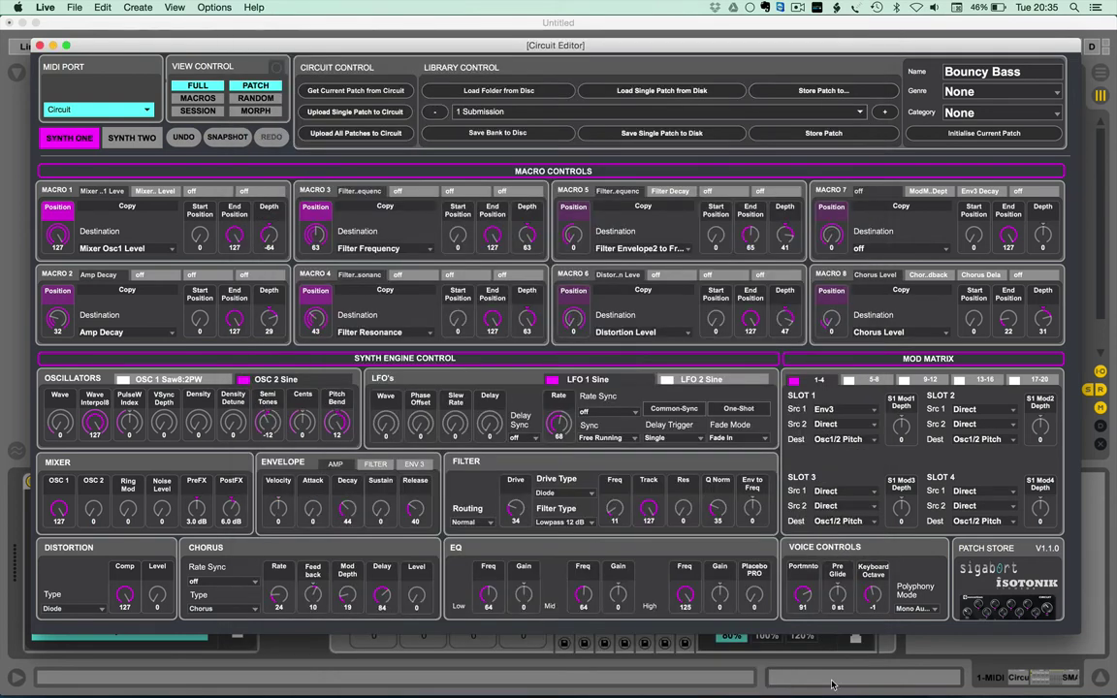
left_click(886, 113)
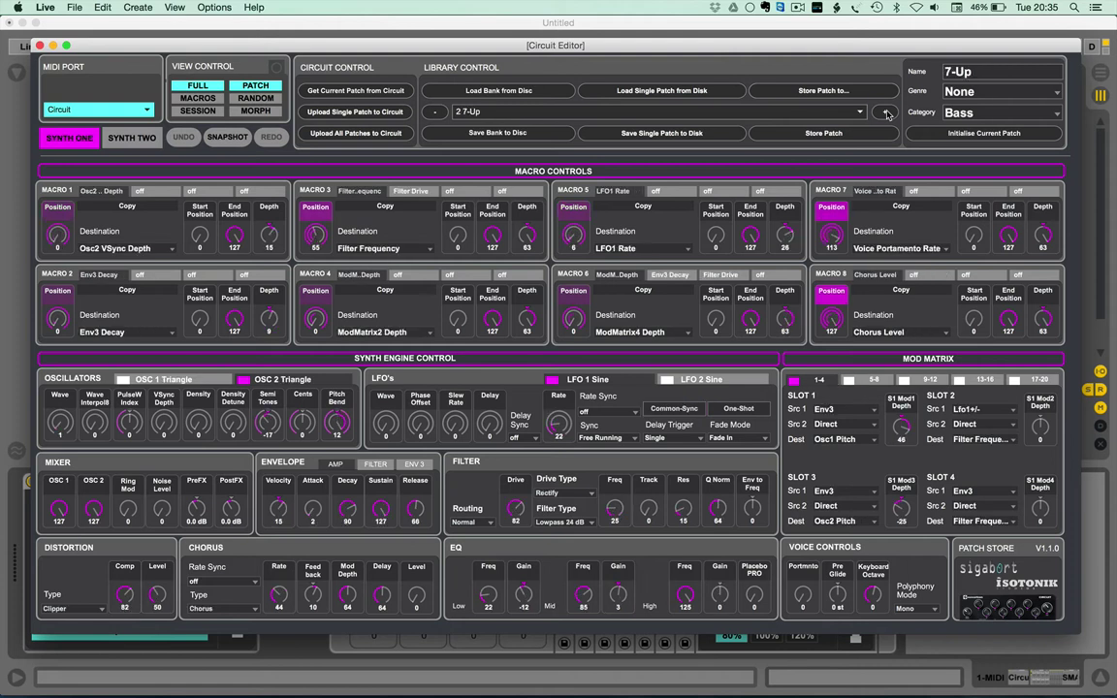
left_click(886, 114)
left_click(886, 113)
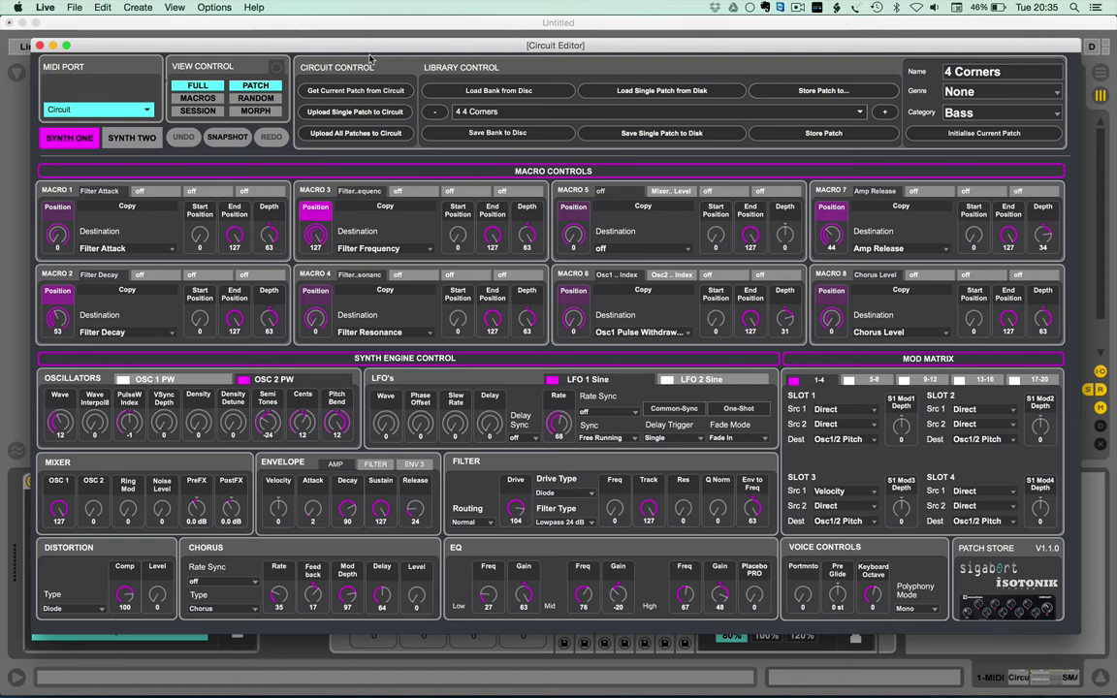
left_click(198, 99)
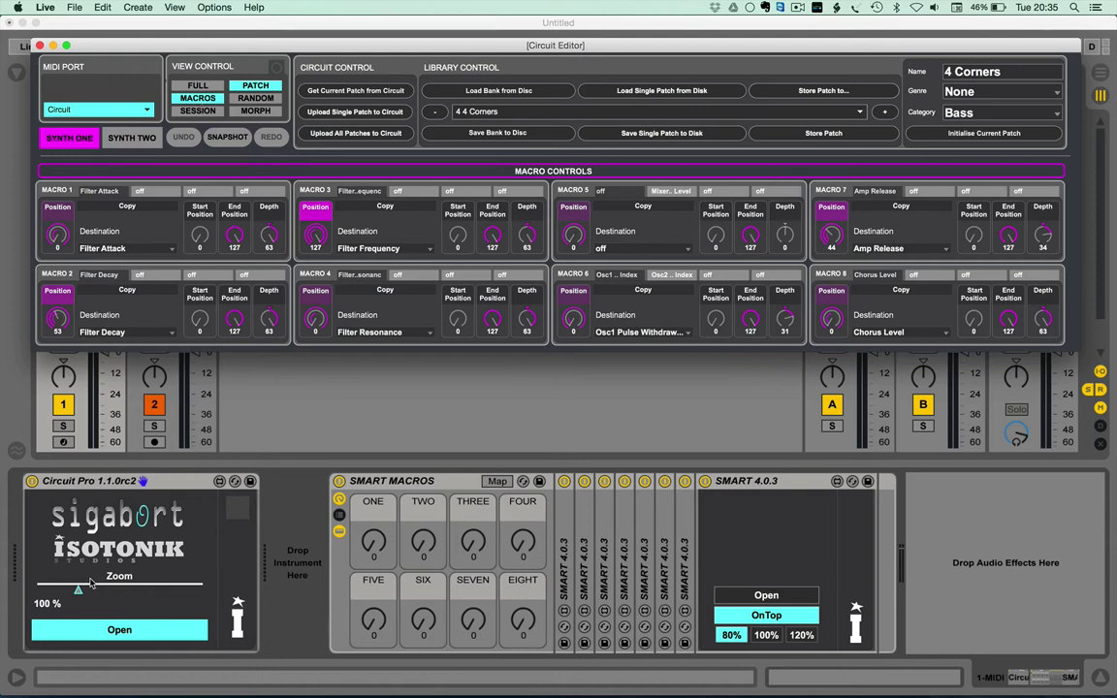
mouse_move(76, 594)
left_mouse_down()
mouse_move(59, 594)
mouse_move(90, 593)
left_mouse_up()
type("50")
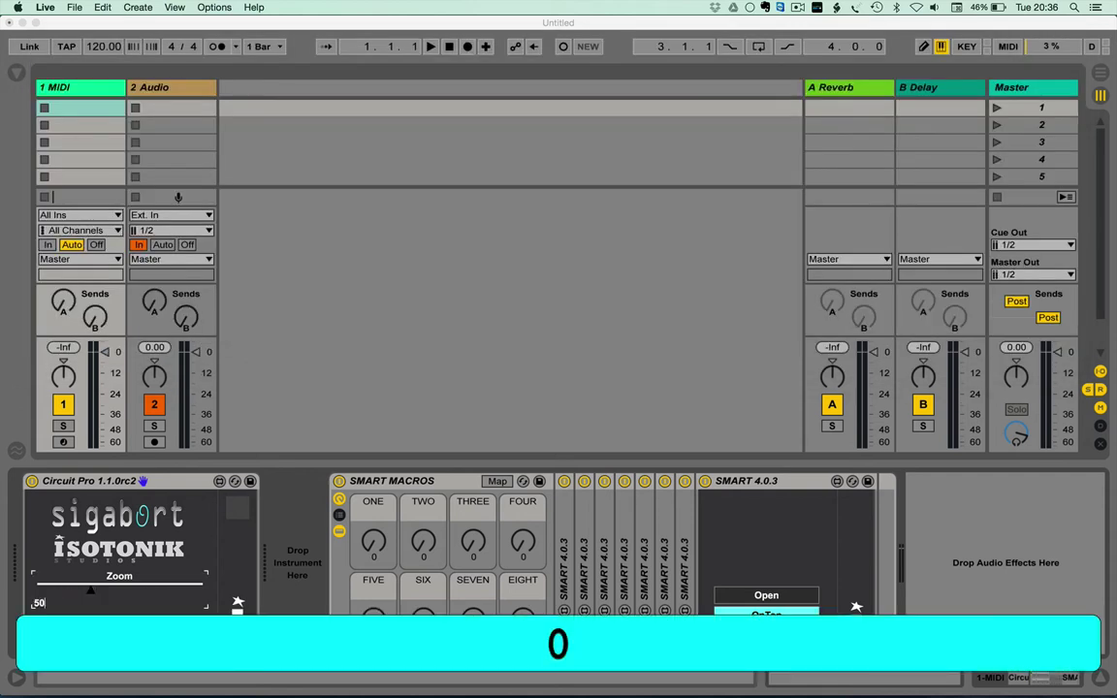
key("Return")
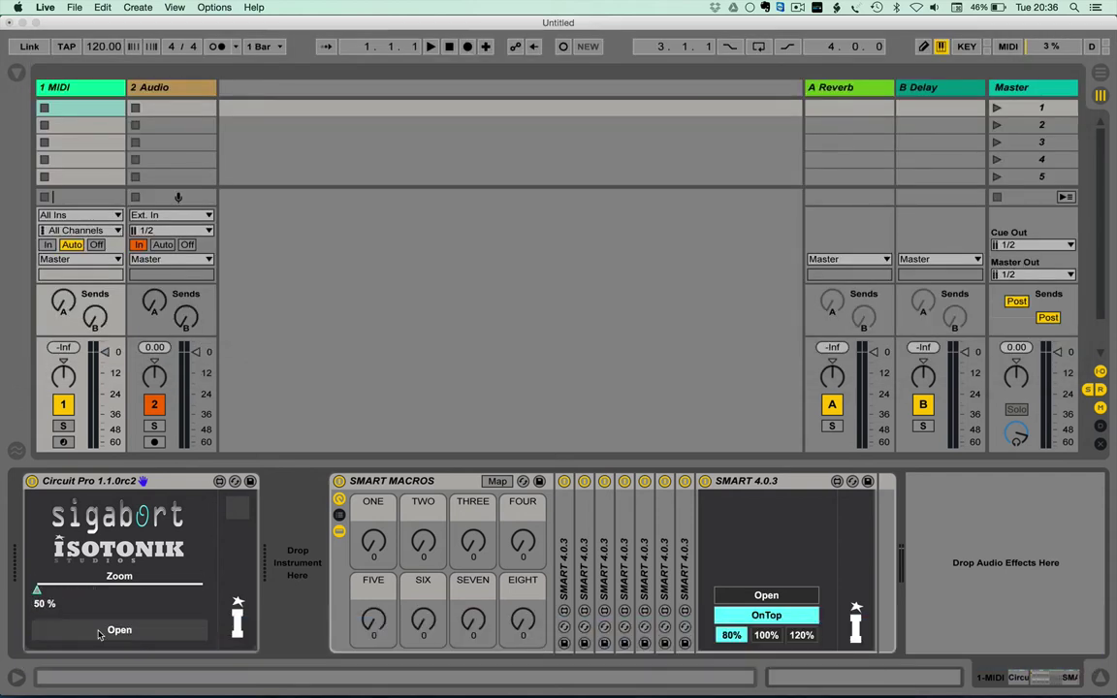
key("Up")
key("Up")
key("Up")
key("Up")
key("Up")
key("Up")
key("Up")
key("Up")
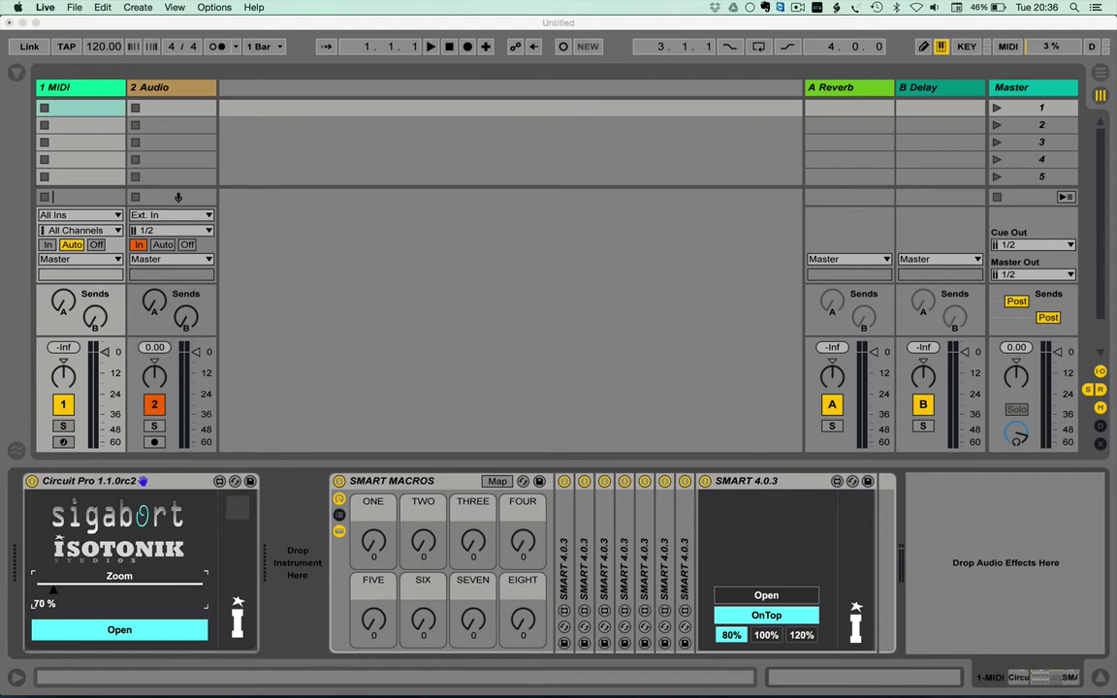
left_click_drag(53, 589, 202, 589)
left_click(155, 627)
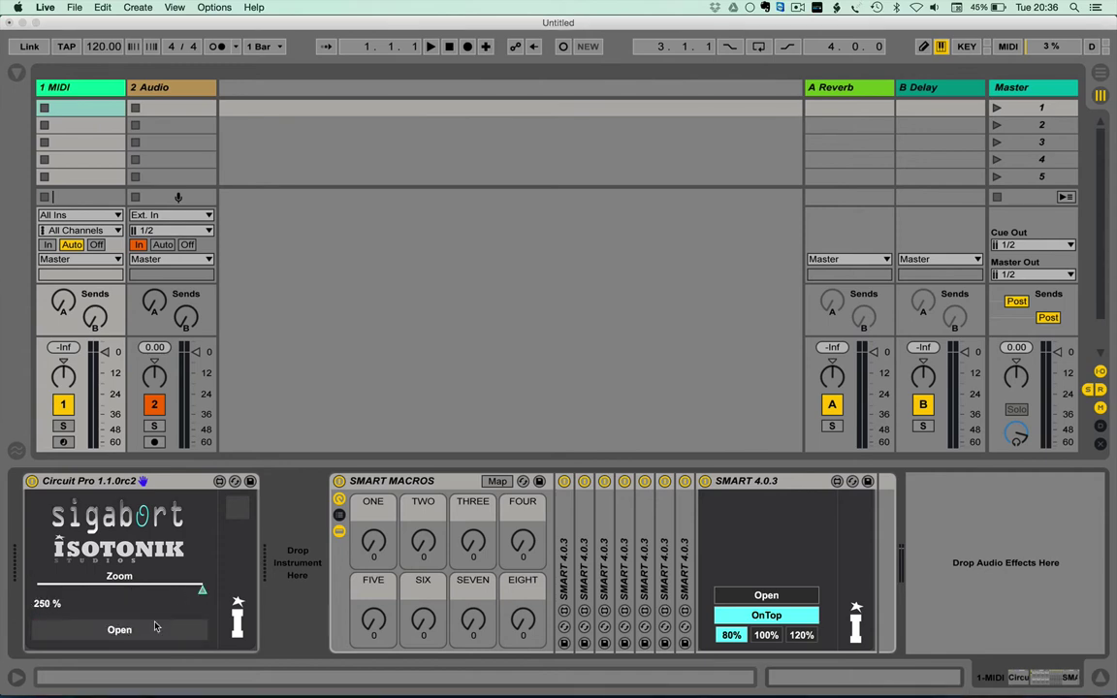
left_click(155, 628)
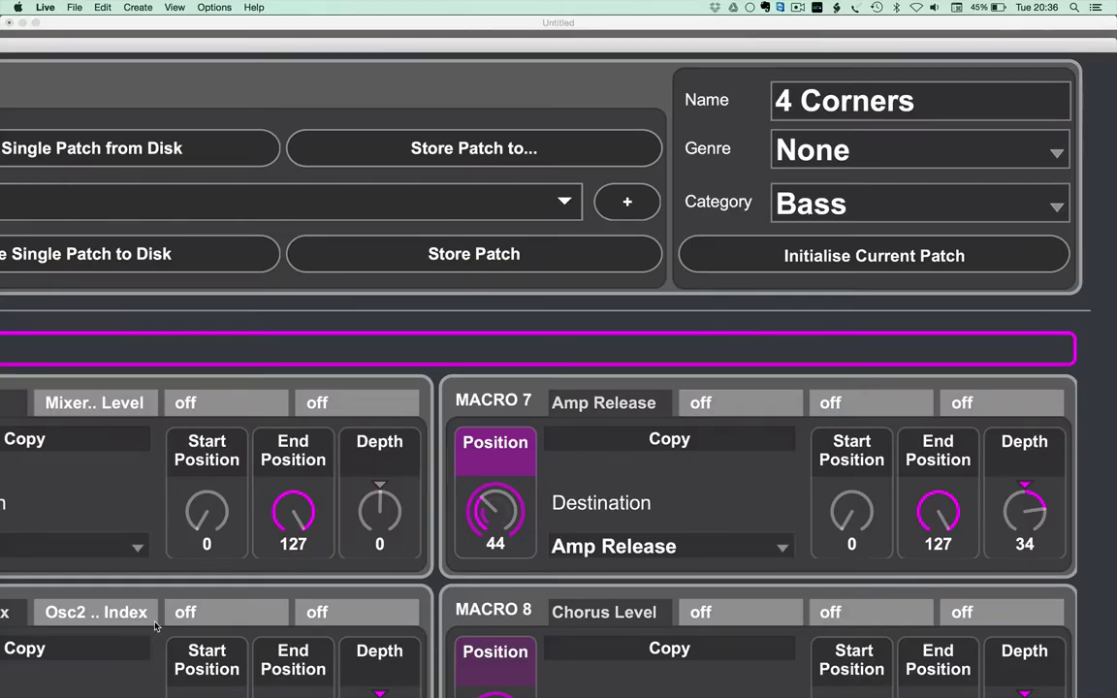
key("super+Tab")
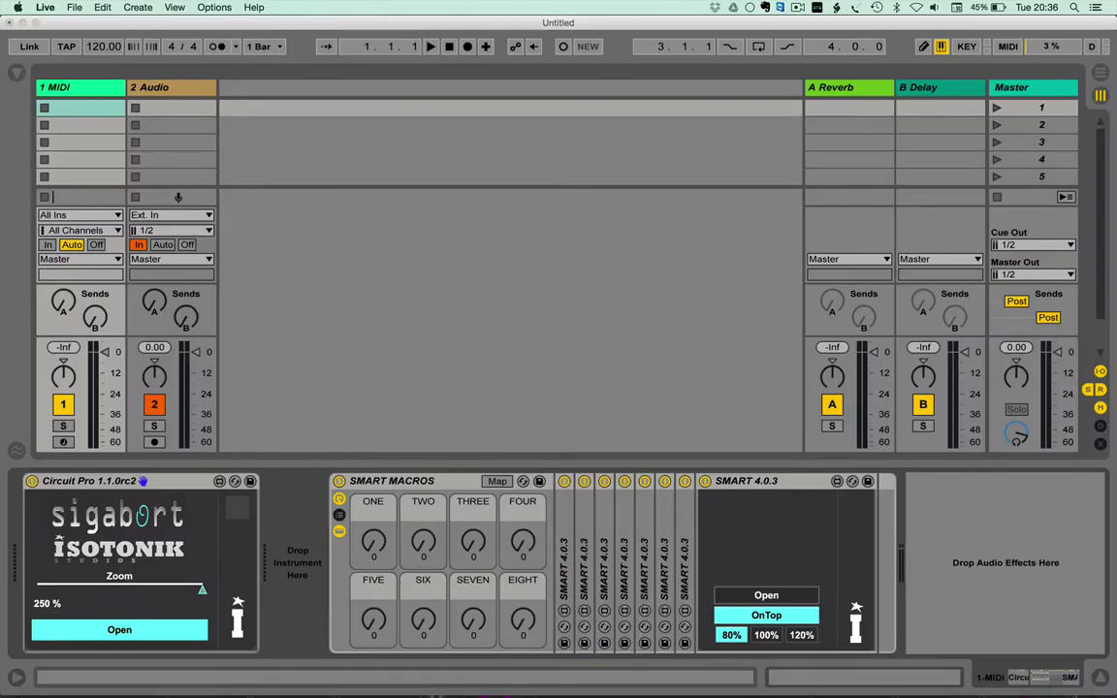
left_click(105, 591)
type("100")
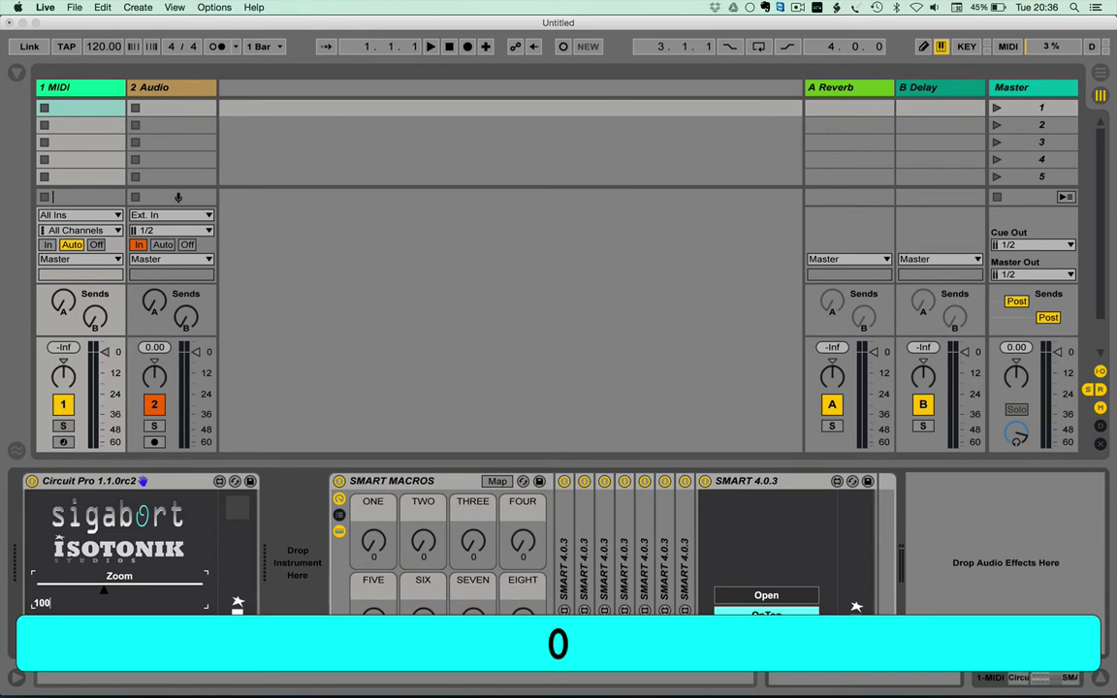
key("Return")
left_click(119, 629)
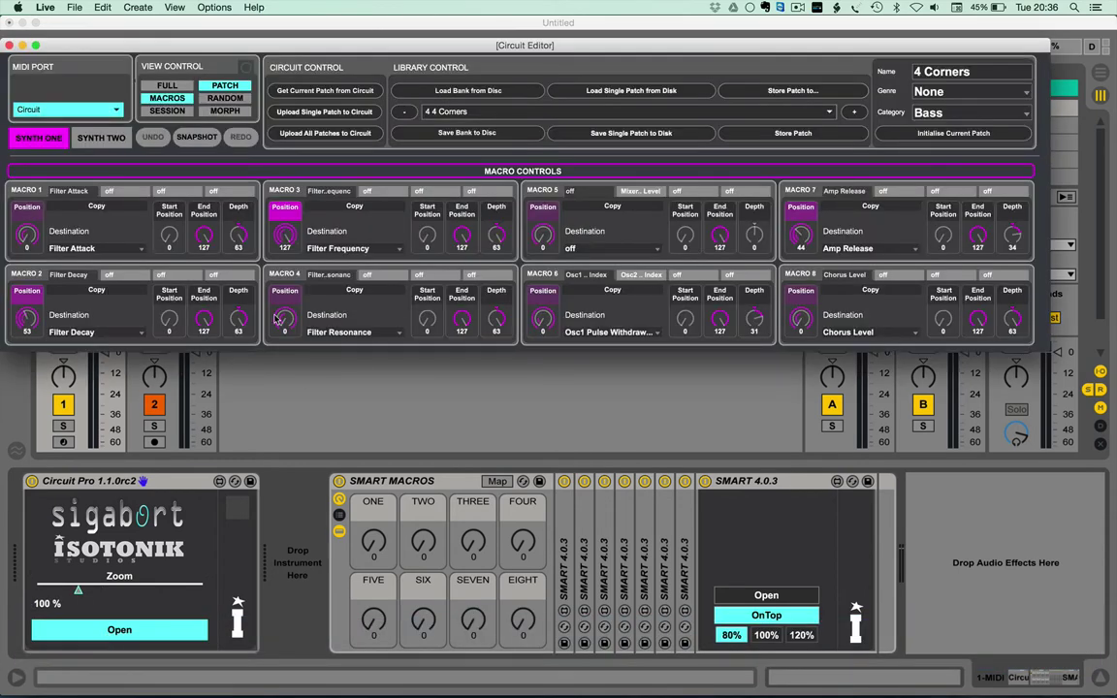
left_click(97, 207)
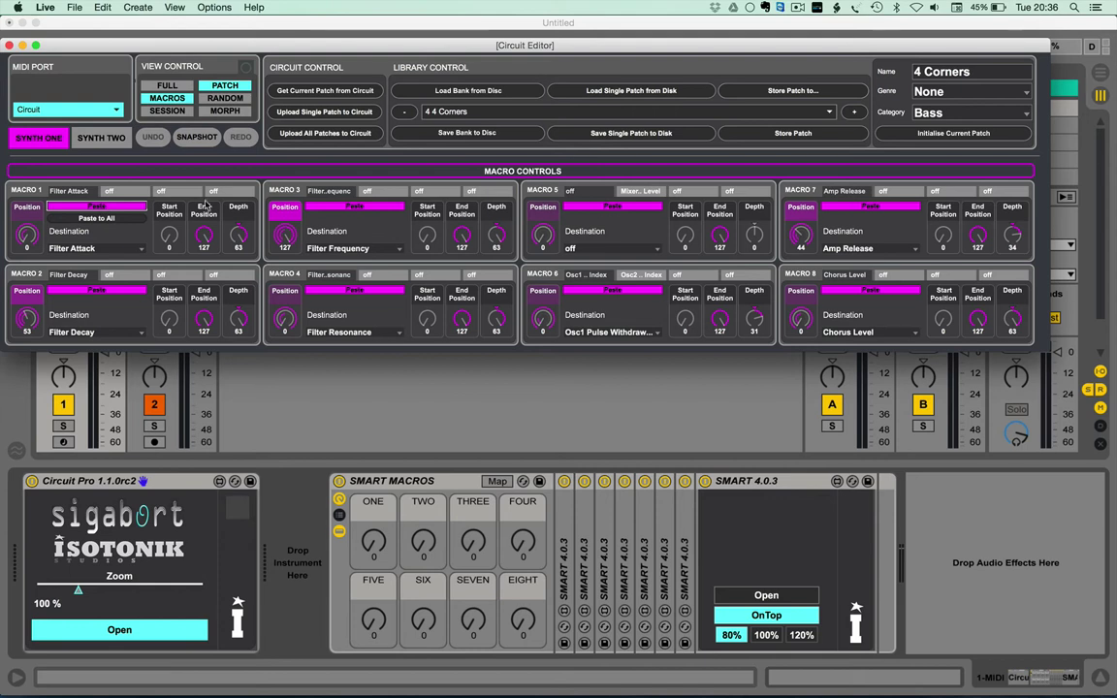
left_click(340, 206)
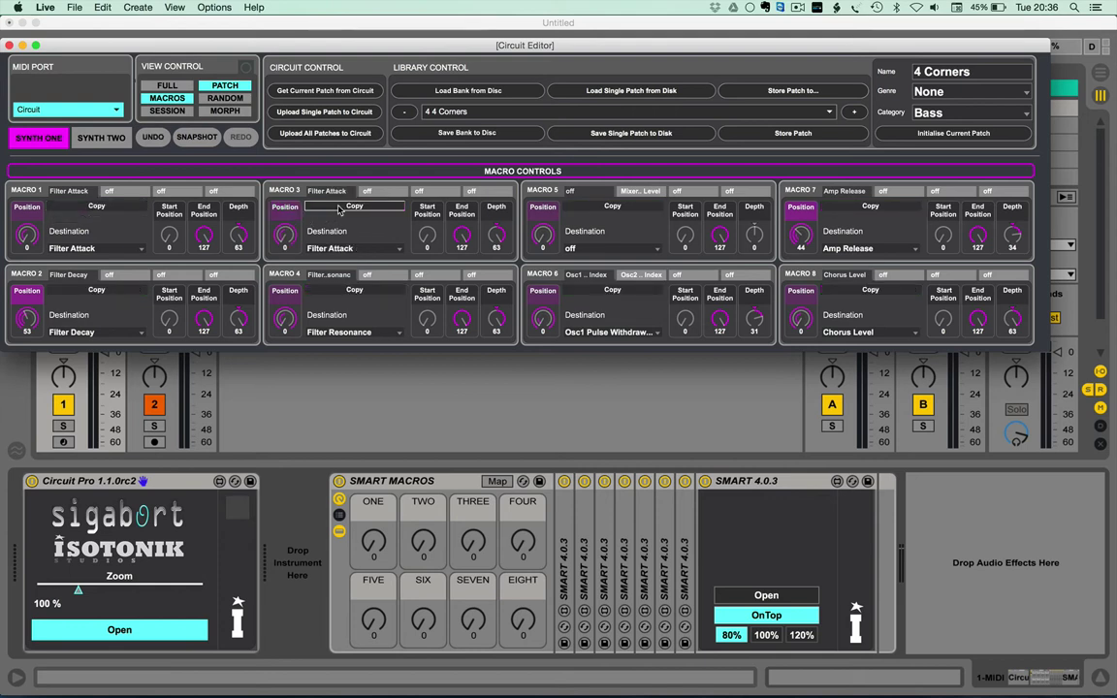
left_click(100, 207)
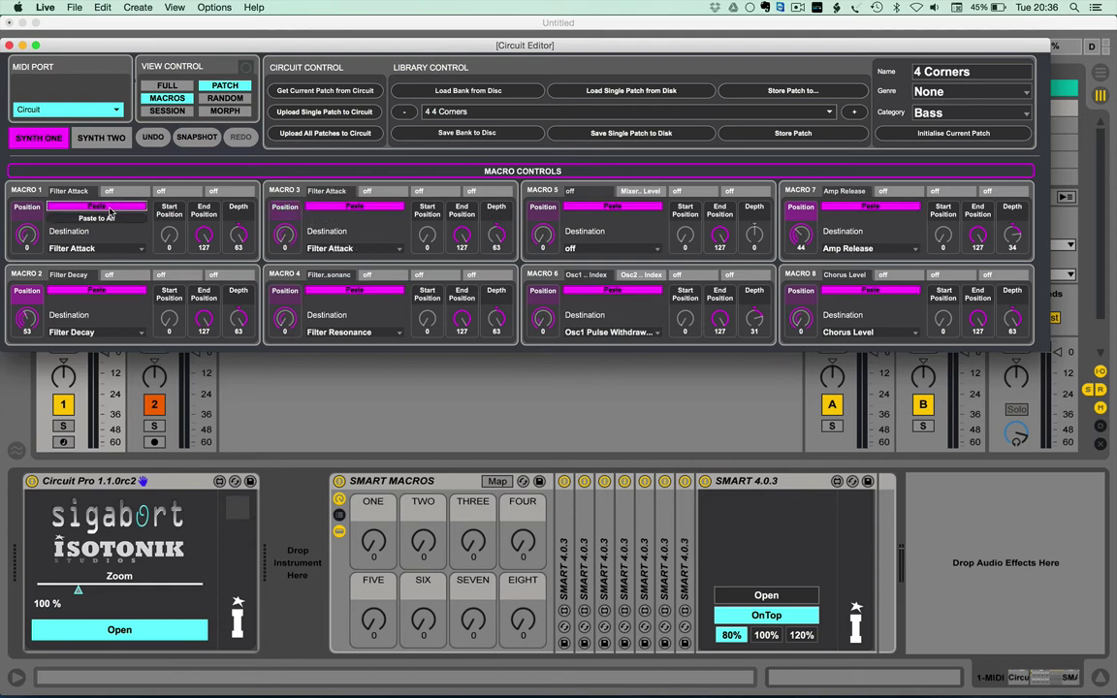
left_click(110, 219)
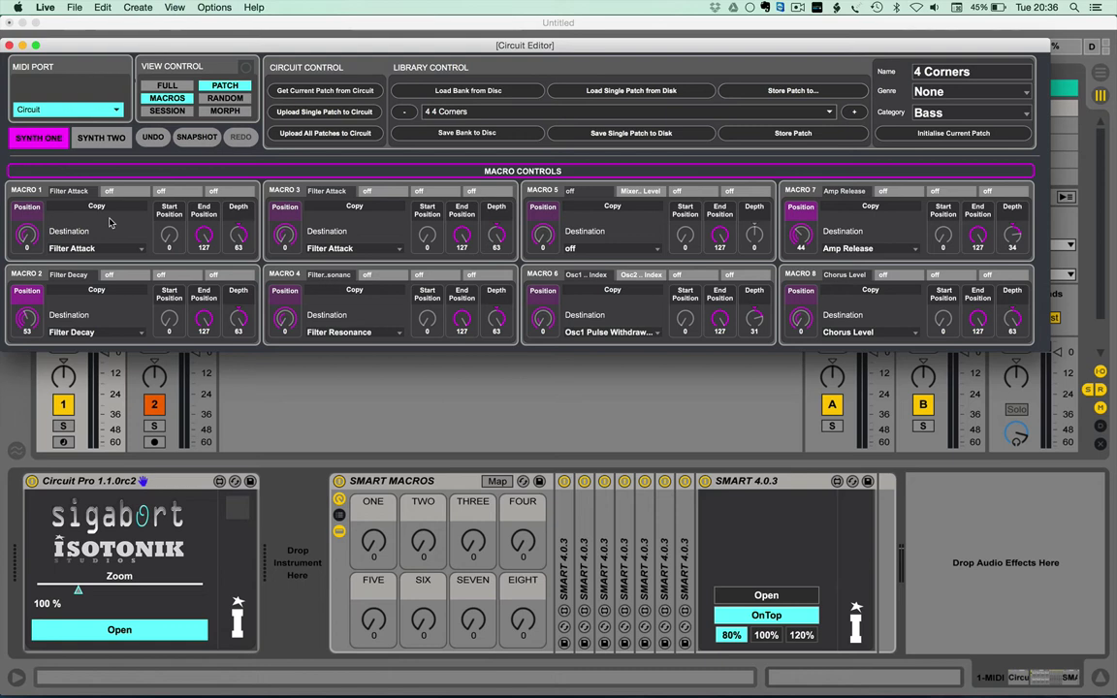
left_click(405, 112)
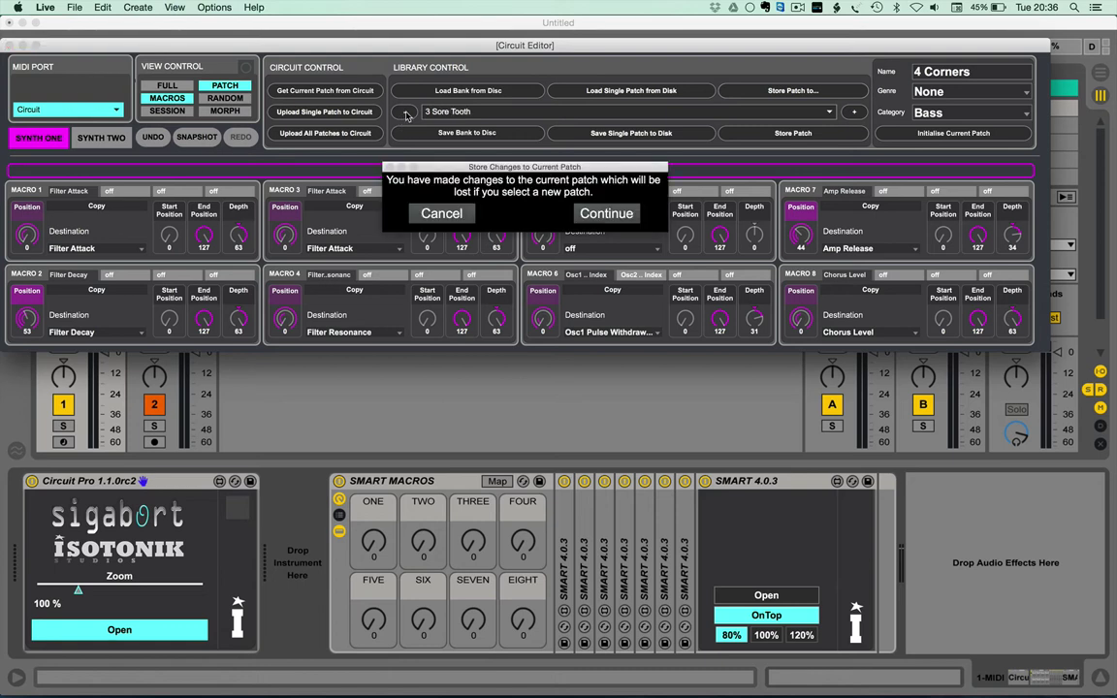
left_click(581, 208)
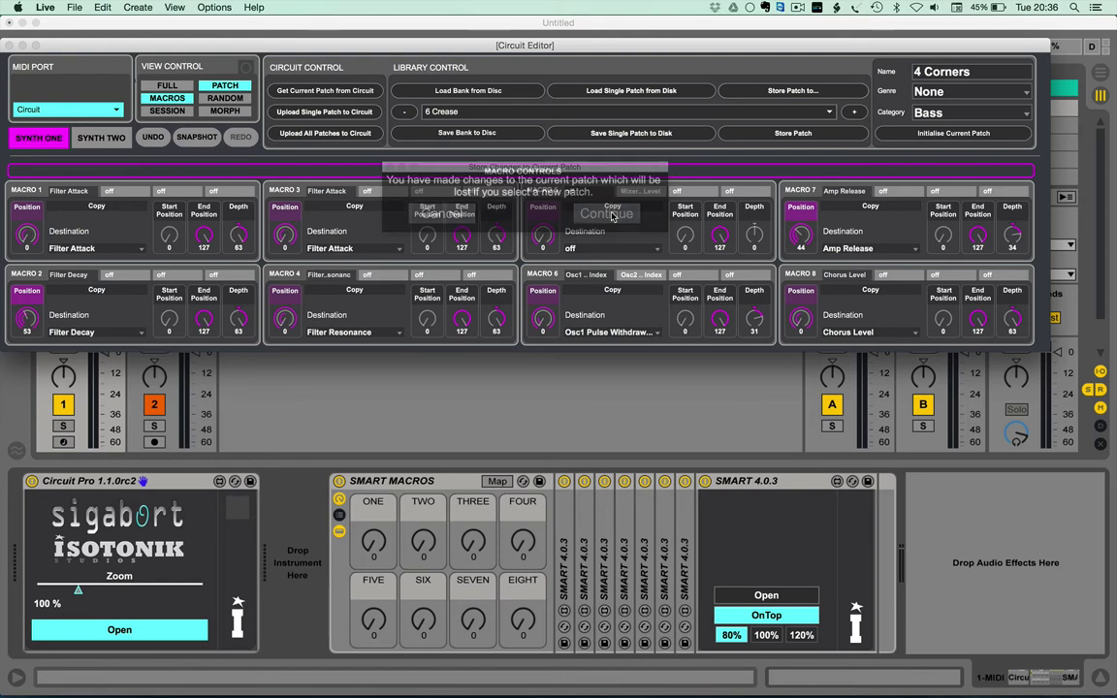
left_click(405, 113)
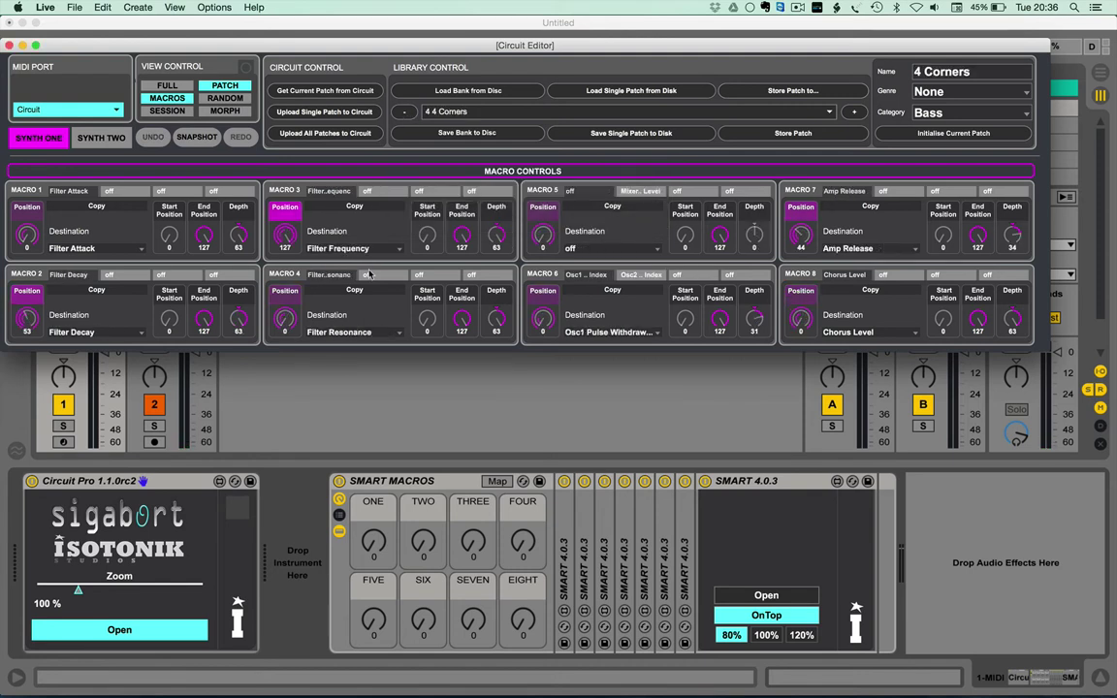
Alt-reset all eight macros to off, then preview the Shift RANDOM and Cmd COPY options
key("alt")
left_click(518, 172, "alt")
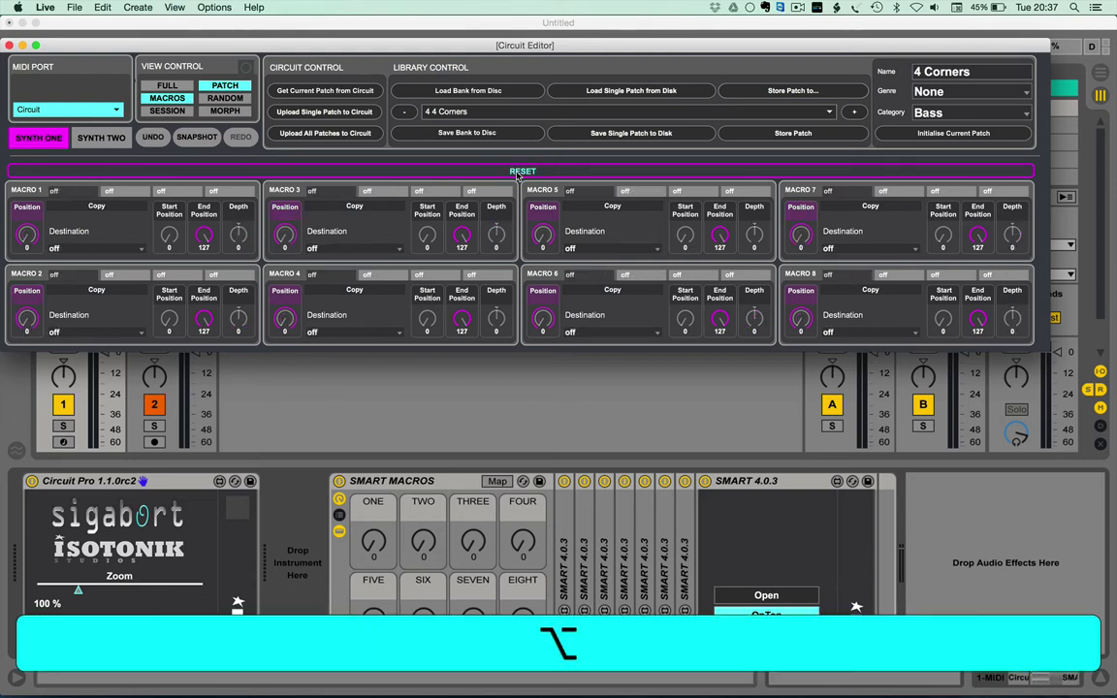
key("shift")
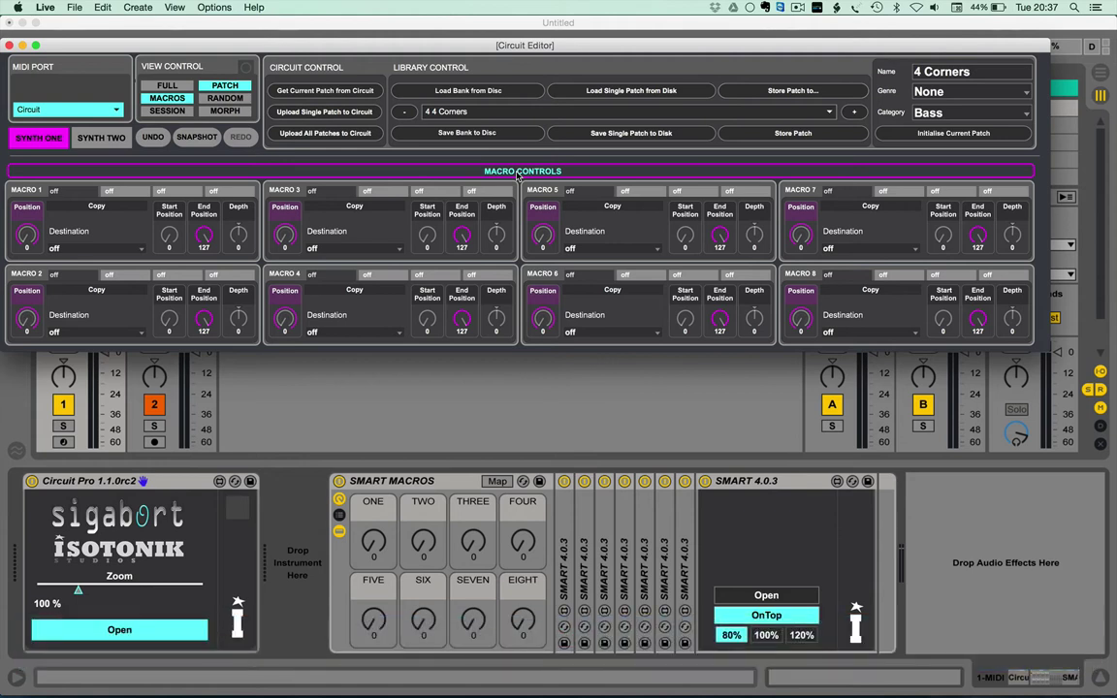
key("super")
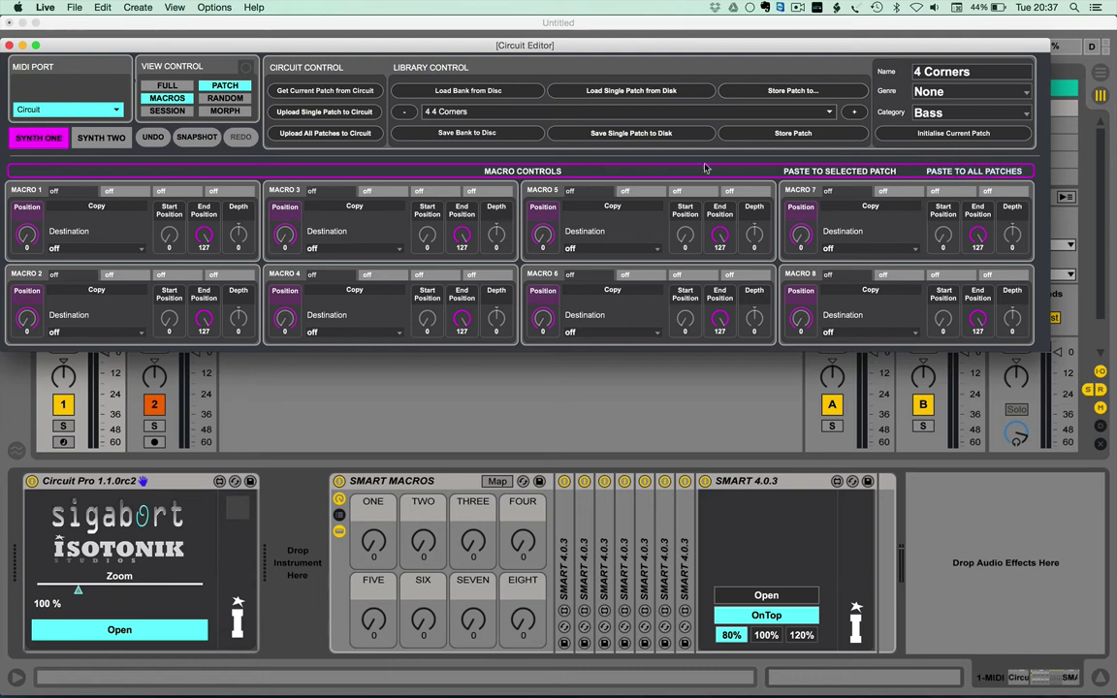
Step to Blabber Mouth, discarding changes, and show the Session and Drum control panels
left_click(852, 113)
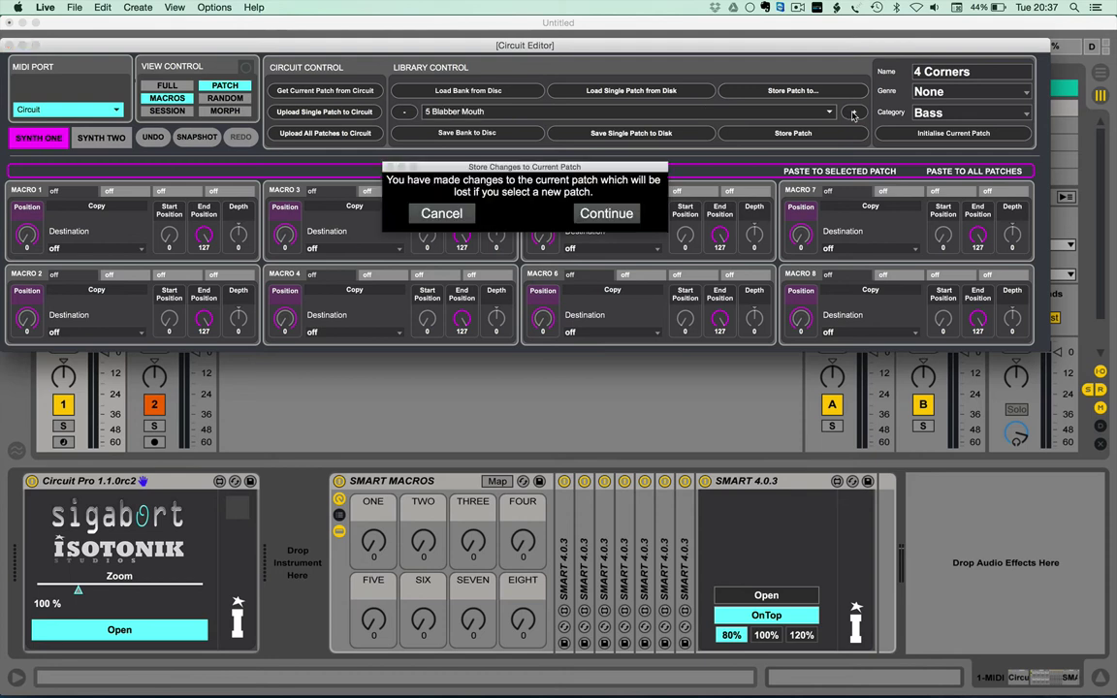
left_click(605, 215)
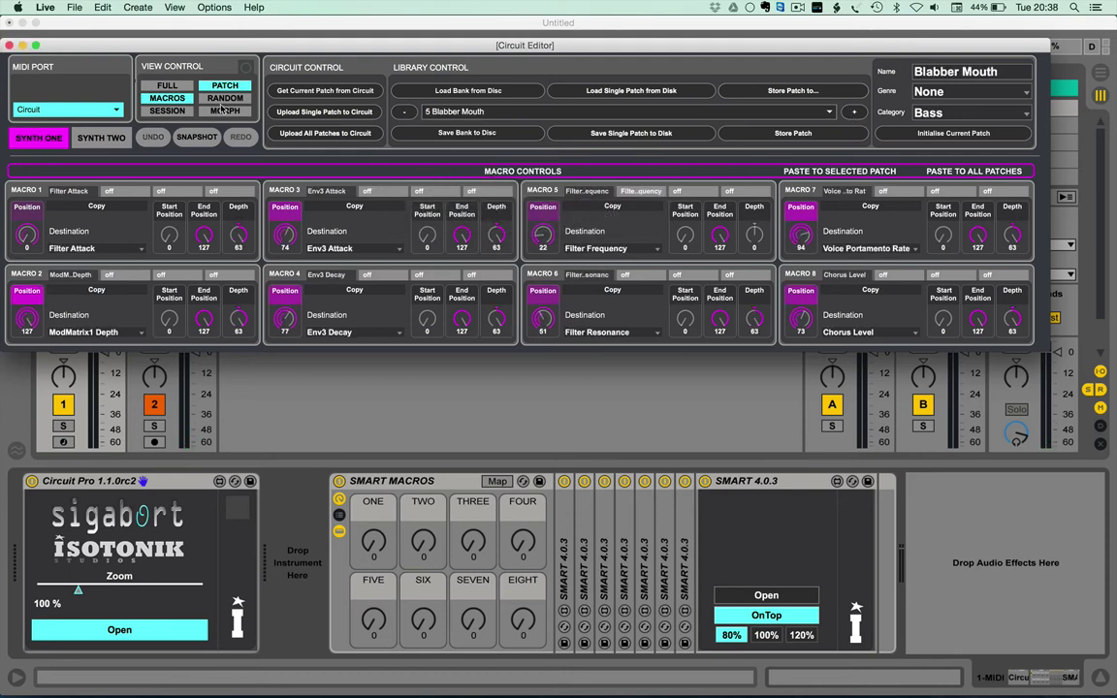
left_click(155, 110)
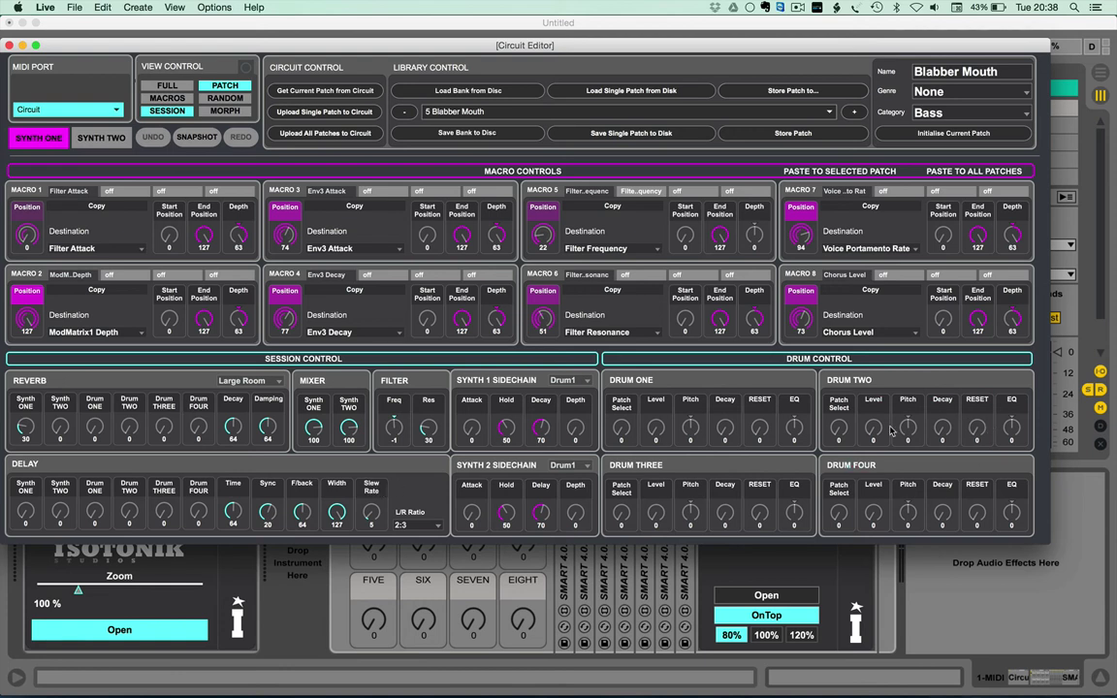
Return to the FULL view and change LFO 1's wave from Sine to MinArp 1
left_click(170, 87)
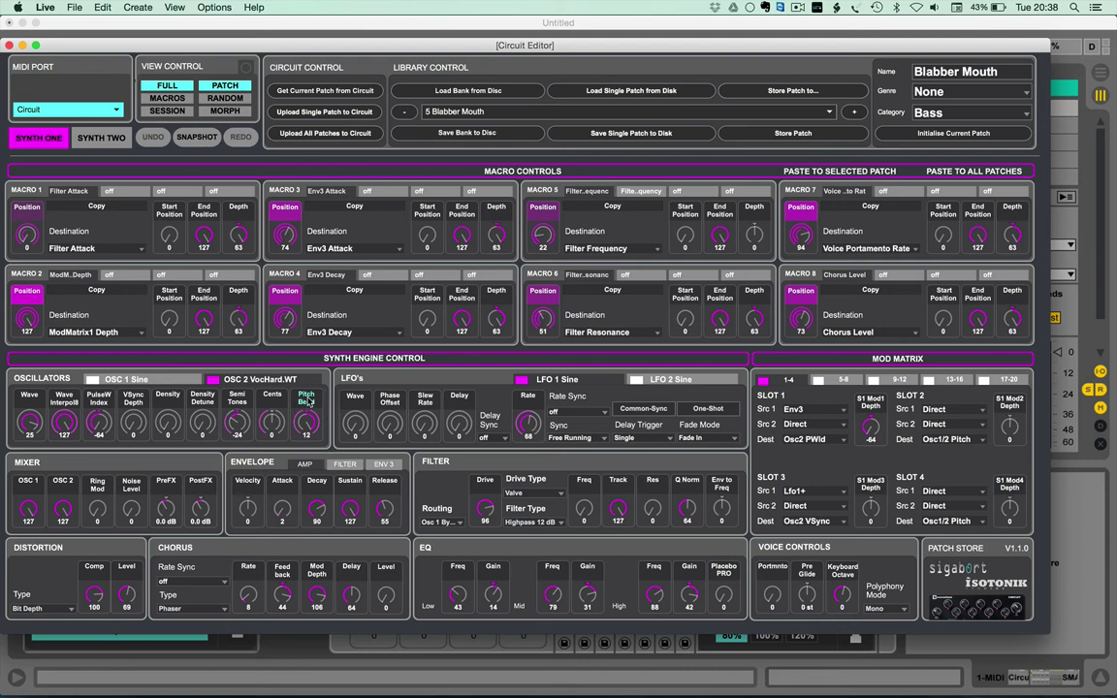
left_click_drag(355, 423, 356, 430)
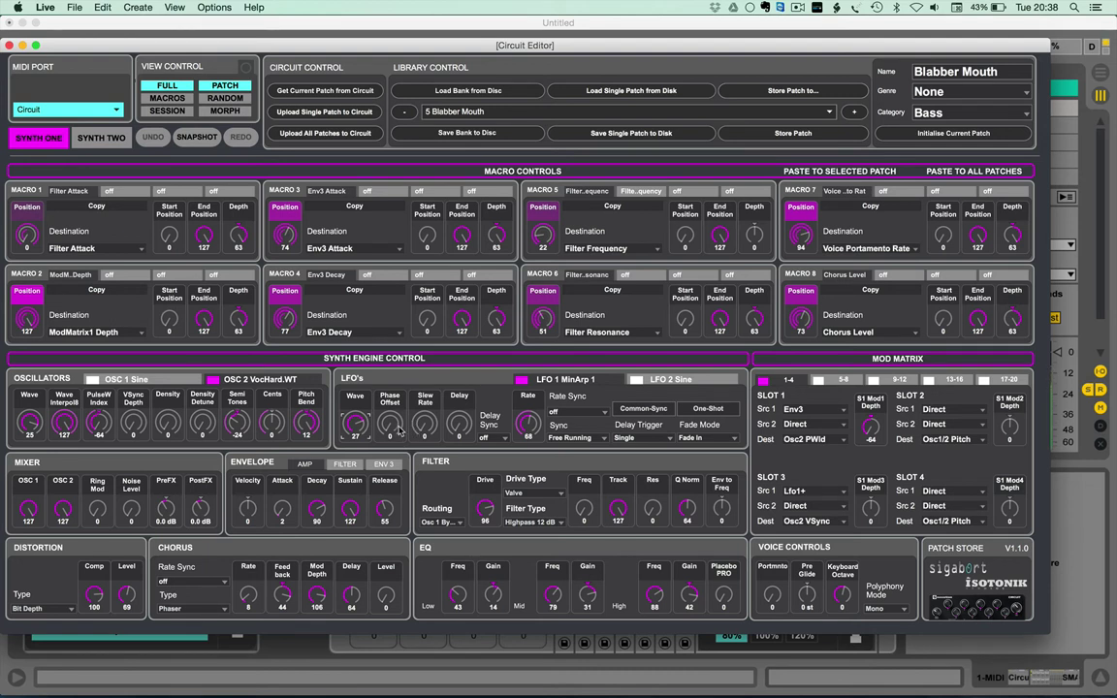
Set LFO 1 to Seq 1 and OSC 2 to Square, snapshot, then undo a later wavetable change
left_click_drag(355, 423, 355, 442)
left_click_drag(27, 424, 28, 428)
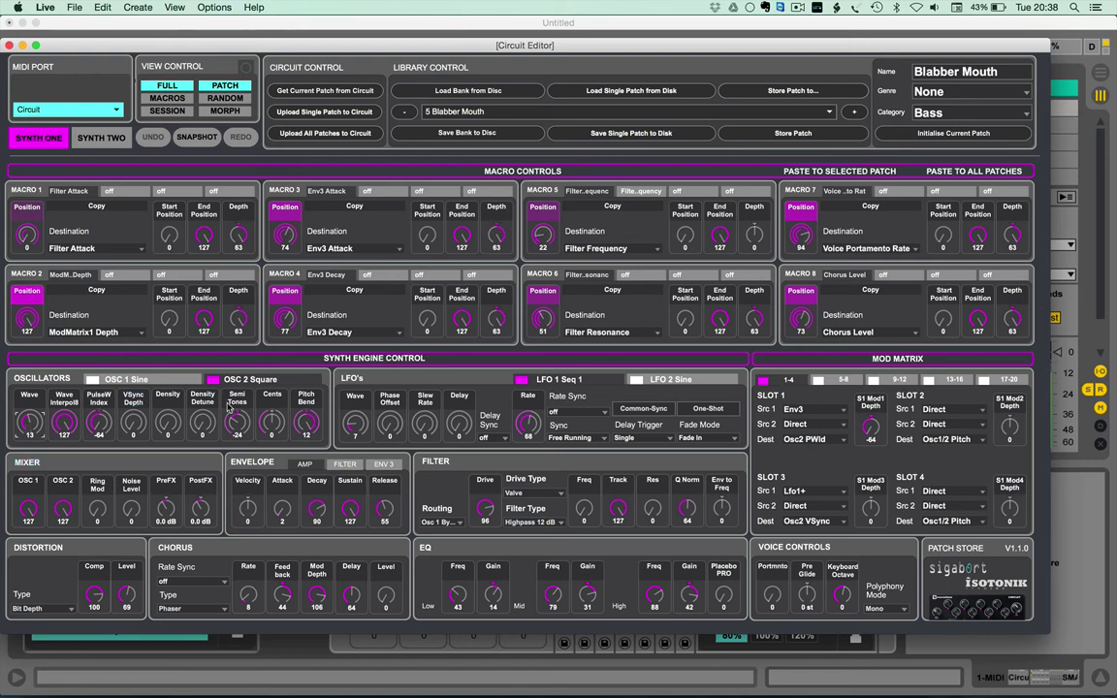
left_click(201, 142)
left_click_drag(29, 422, 61, 386)
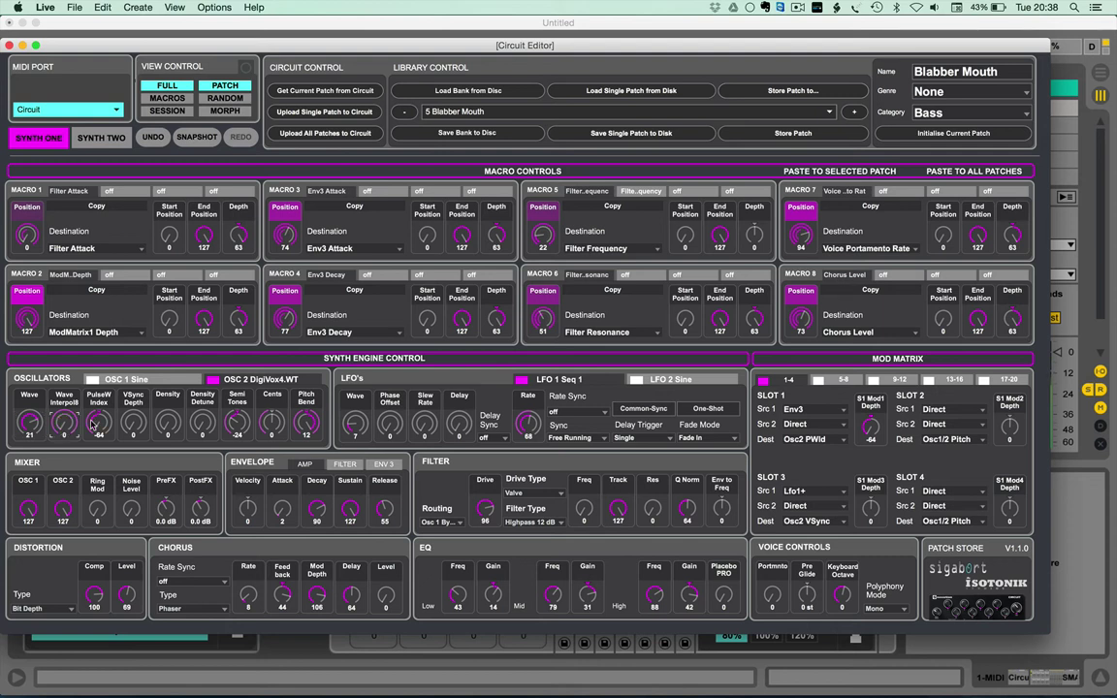
left_click(156, 139)
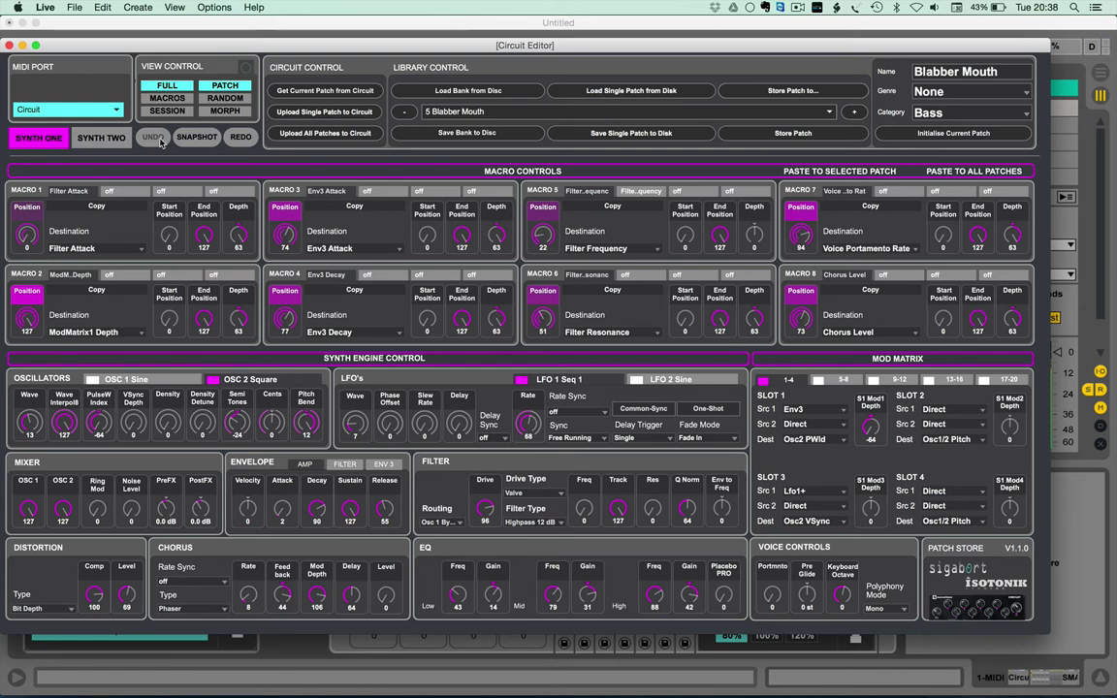
Show the randomiser, then randomise the oscillators and undo it, twice
left_click(226, 98)
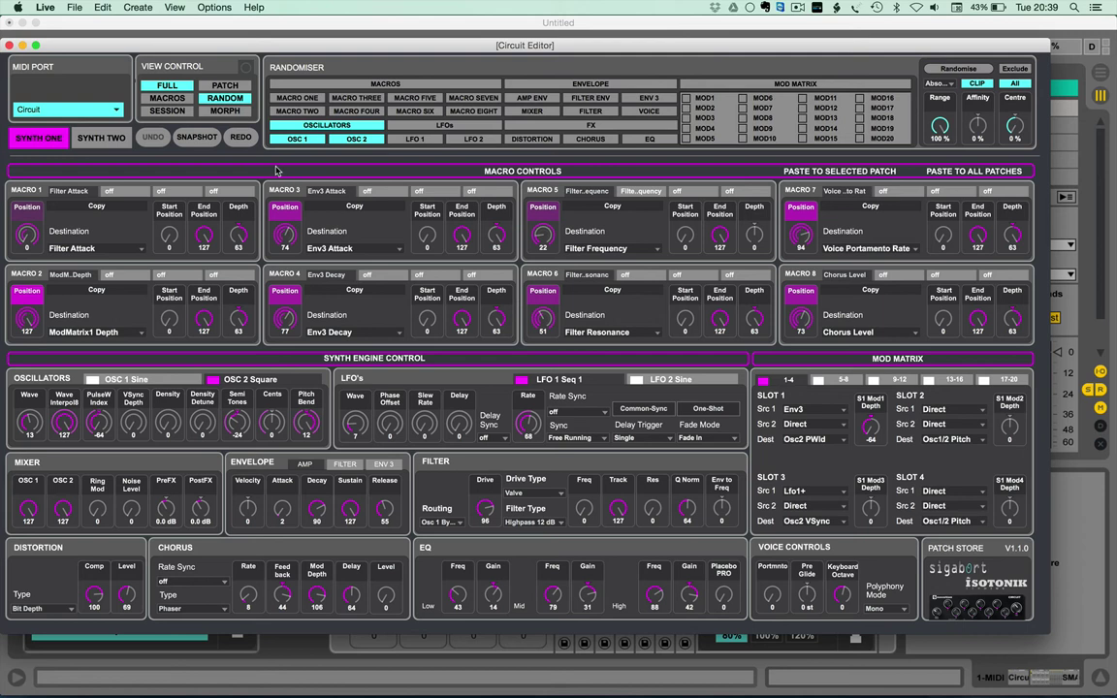
left_click(946, 69)
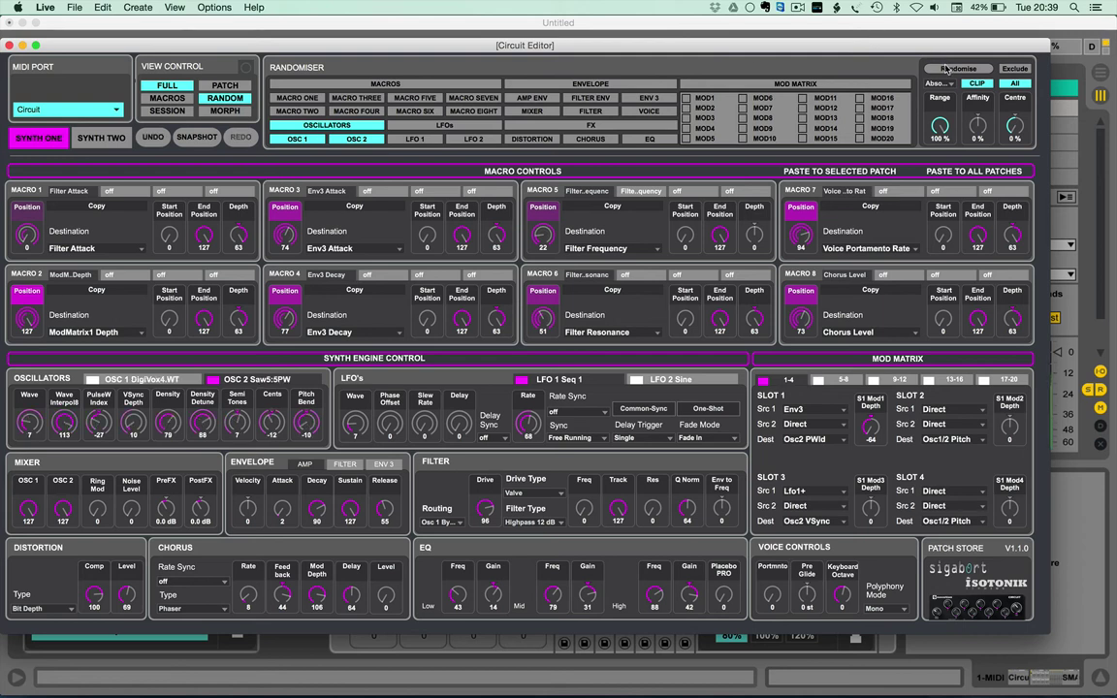
left_click(157, 139)
left_click(945, 68)
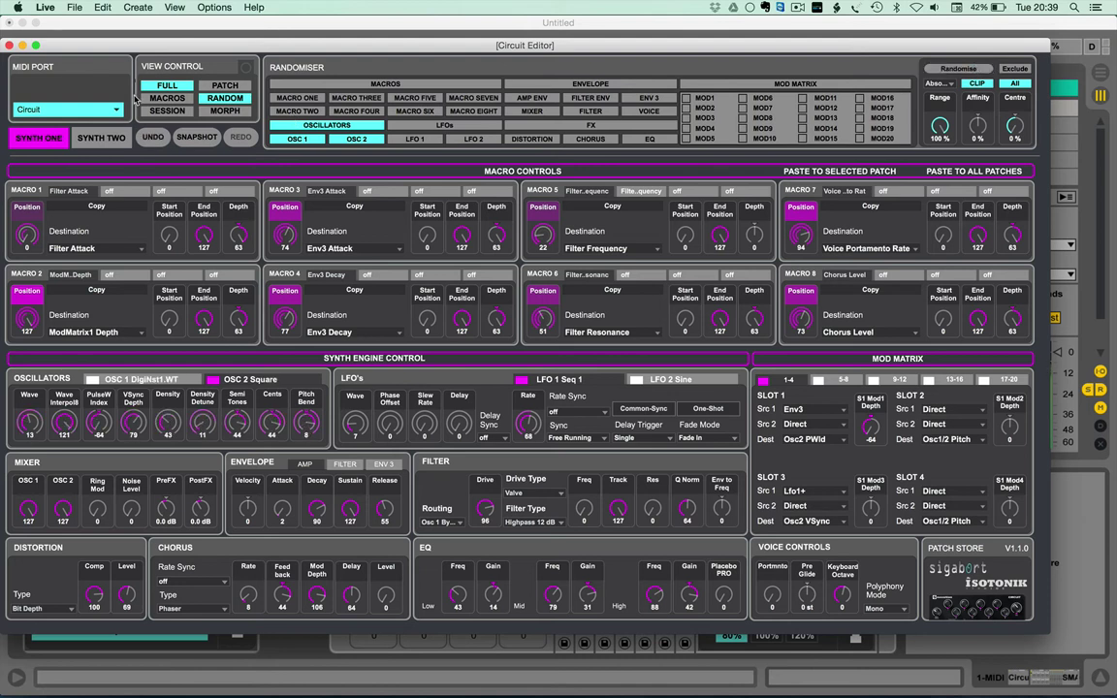
left_click(155, 138)
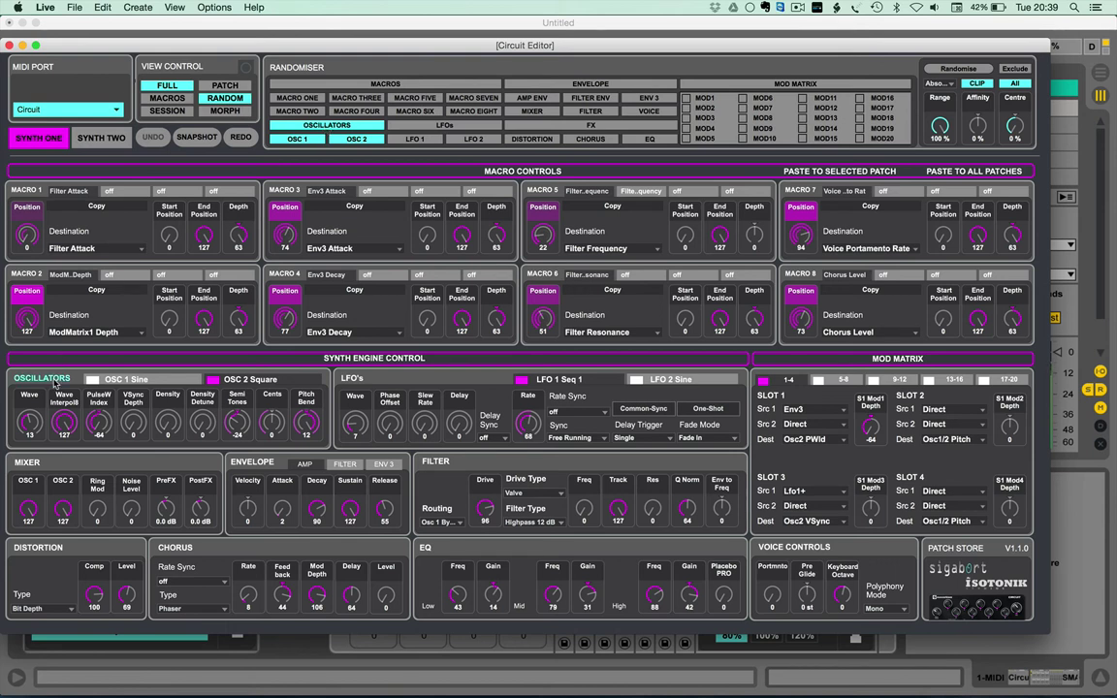
Randomise the oscillators repeatedly until OSC 1 is DigiSwSq.WT and OSC 2 TalkyCln.WT
key("shift")
left_click(980, 69)
left_click(979, 70)
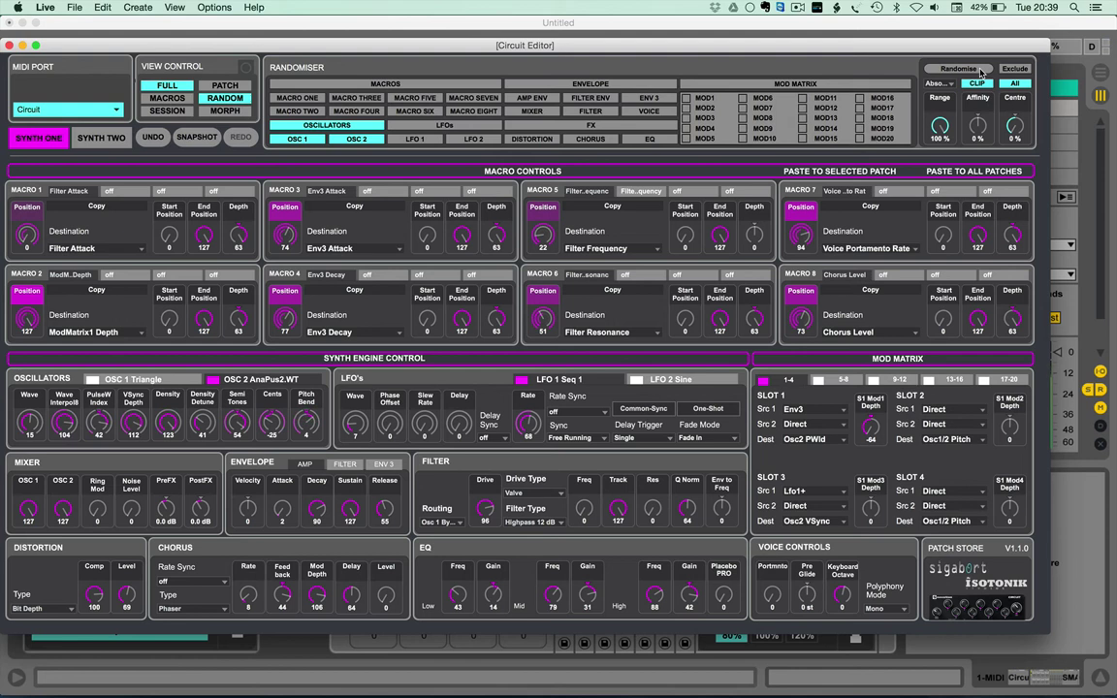
left_click(980, 70)
left_click(979, 70)
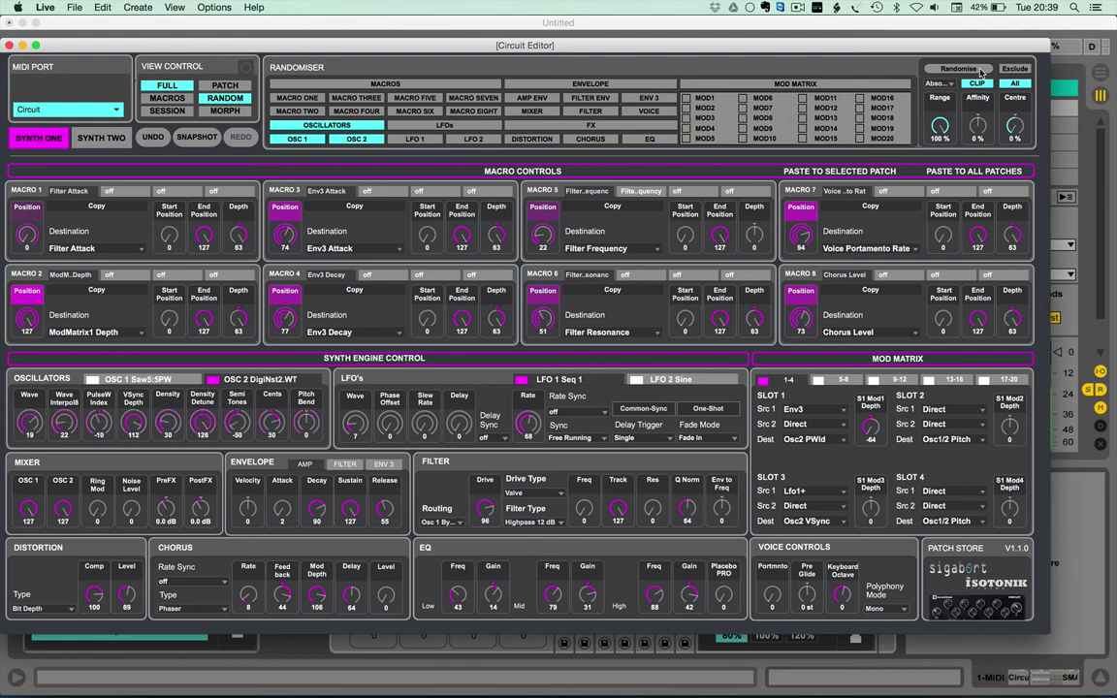
left_click(979, 70)
left_click(980, 70)
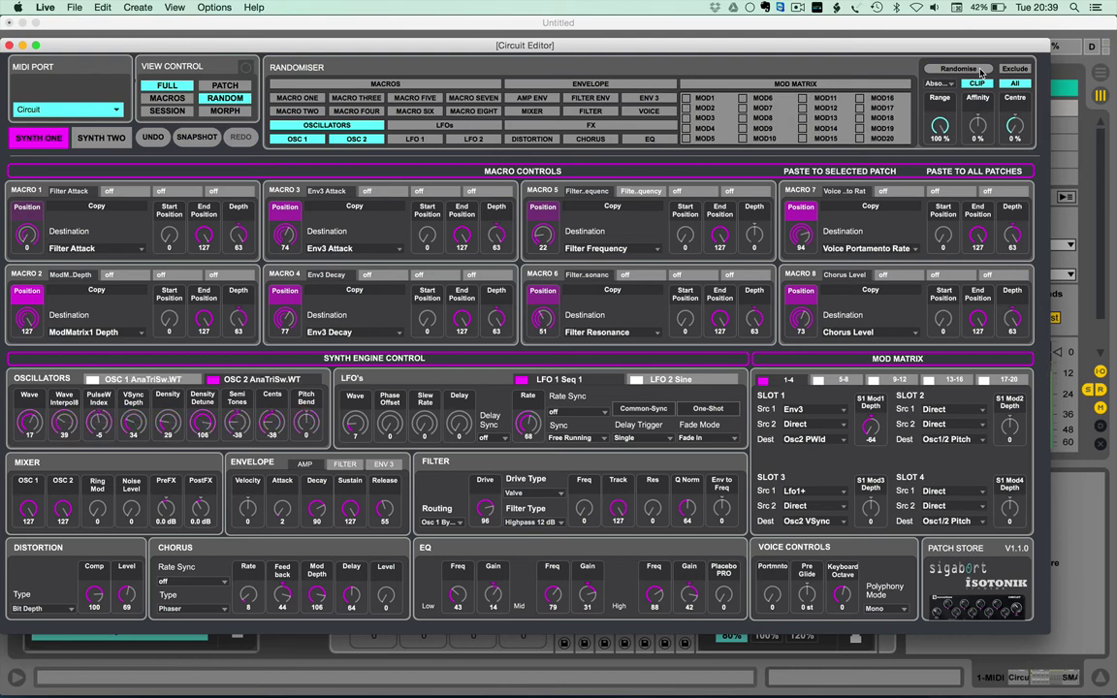
left_click(980, 70)
left_click(979, 69)
left_click(980, 70)
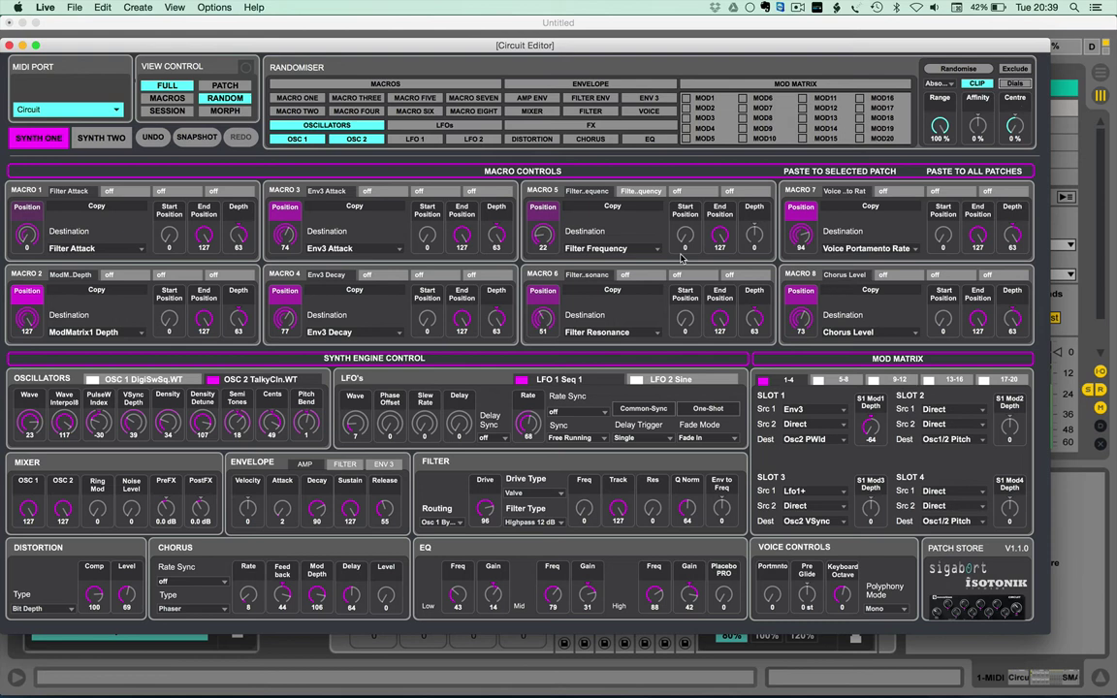
left_click(957, 70)
left_click(957, 69)
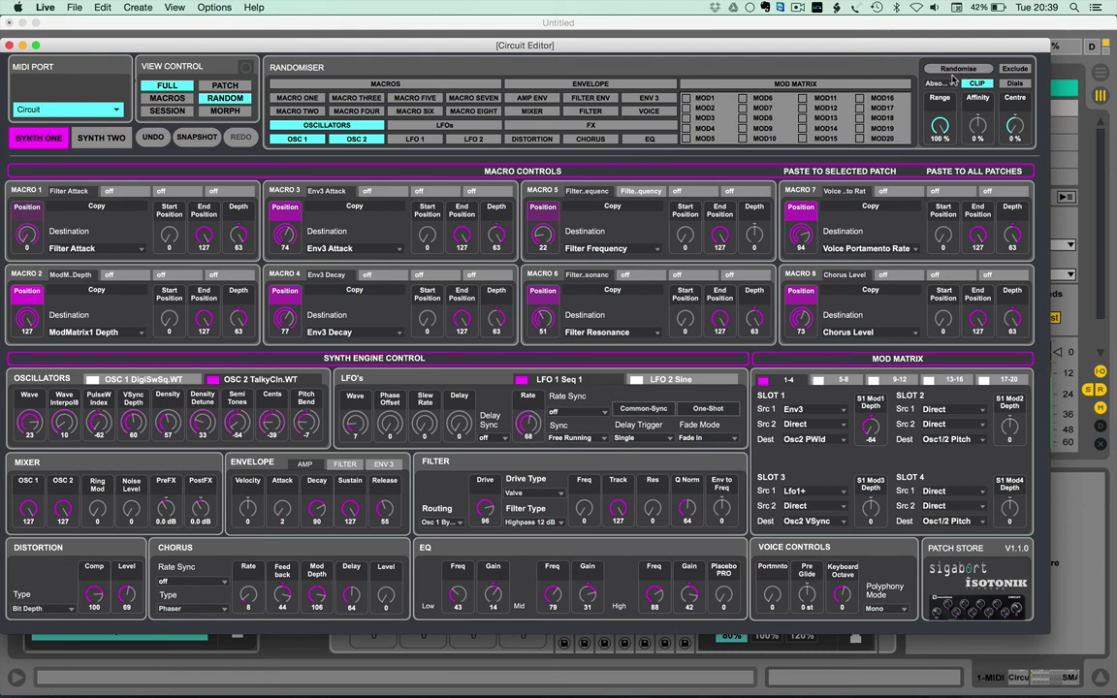
Include LFOs, randomise oscillators and LFOs four times, then open the Absolute mode dropdown
left_click(446, 126)
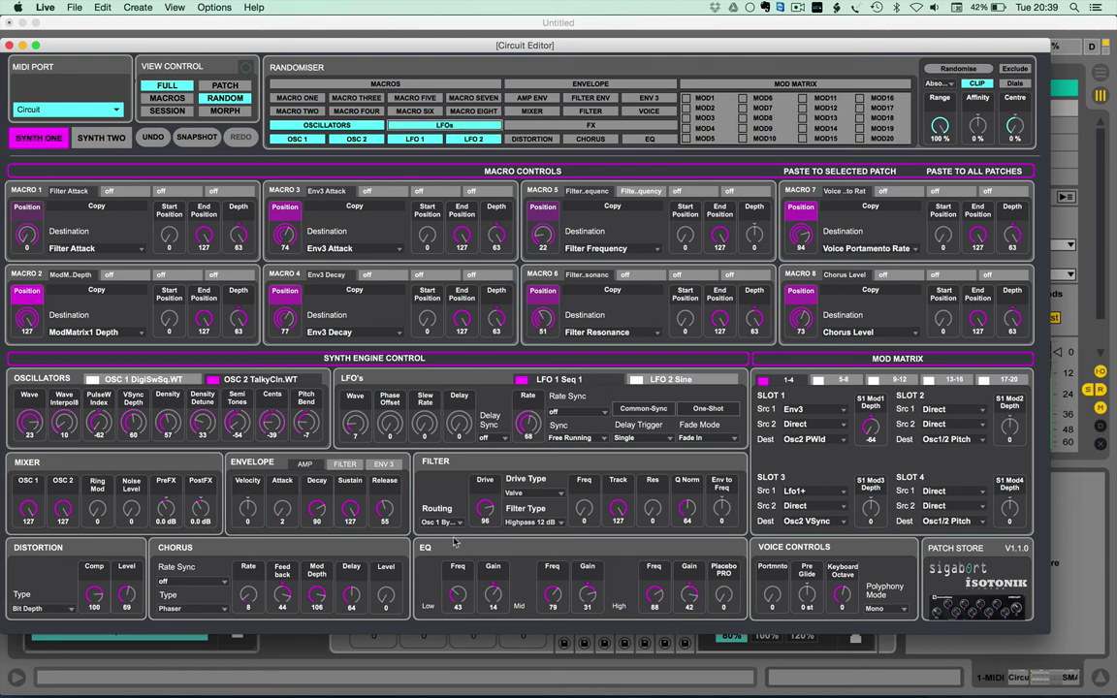
left_click(956, 70)
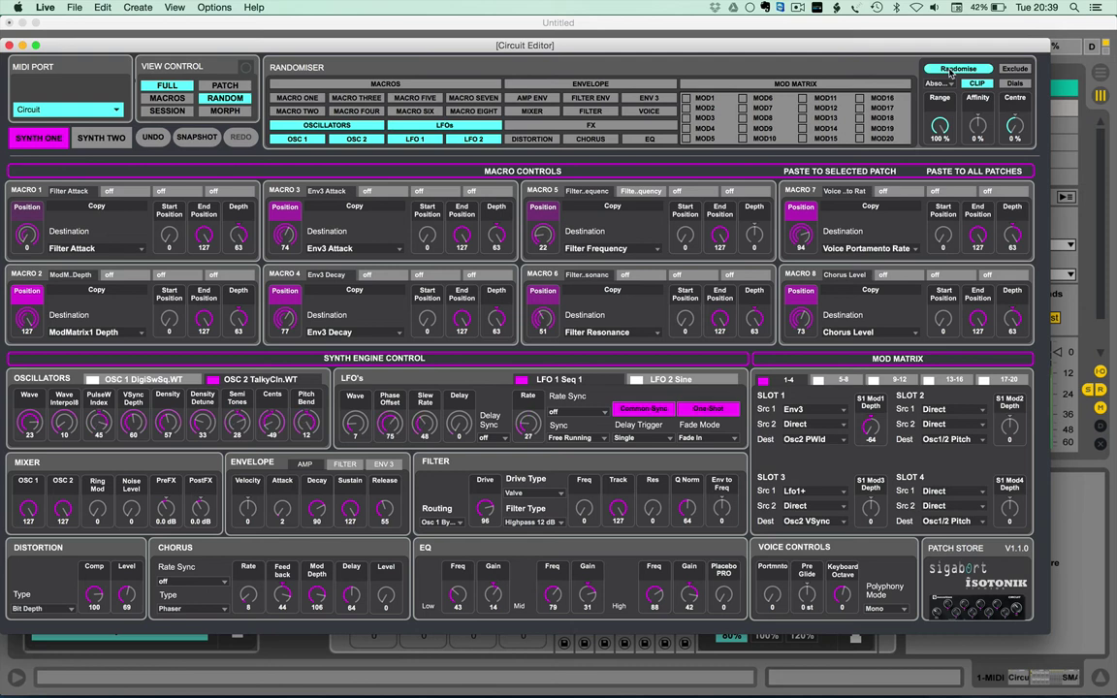
left_click(957, 69)
left_click(950, 71)
left_click(951, 70)
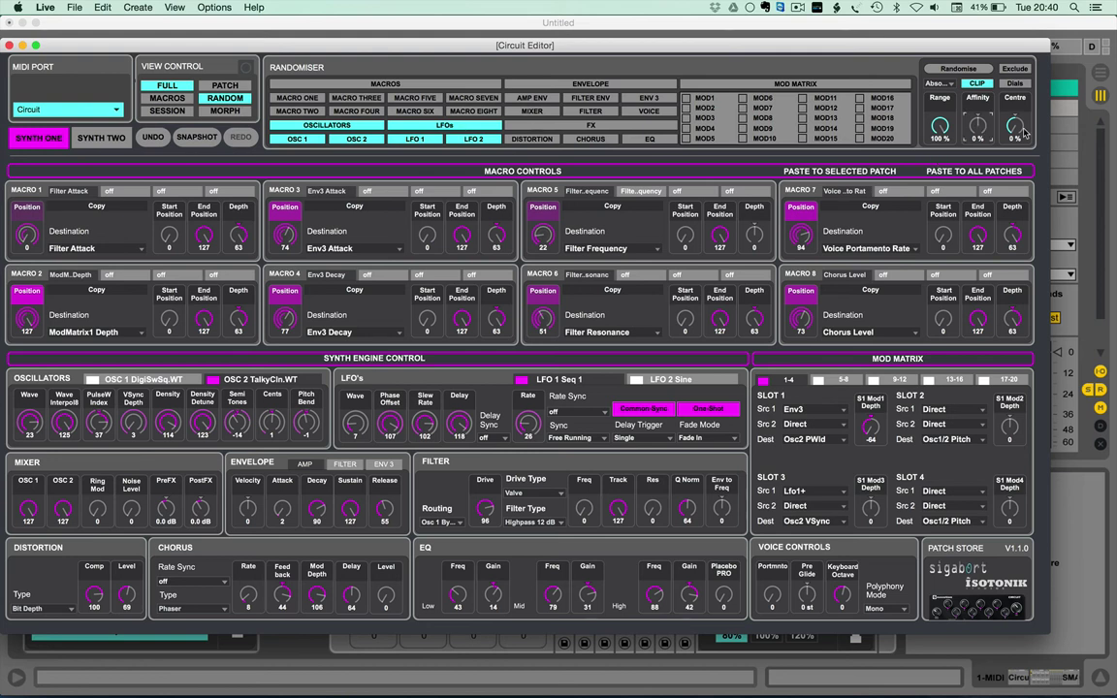
left_click(941, 84)
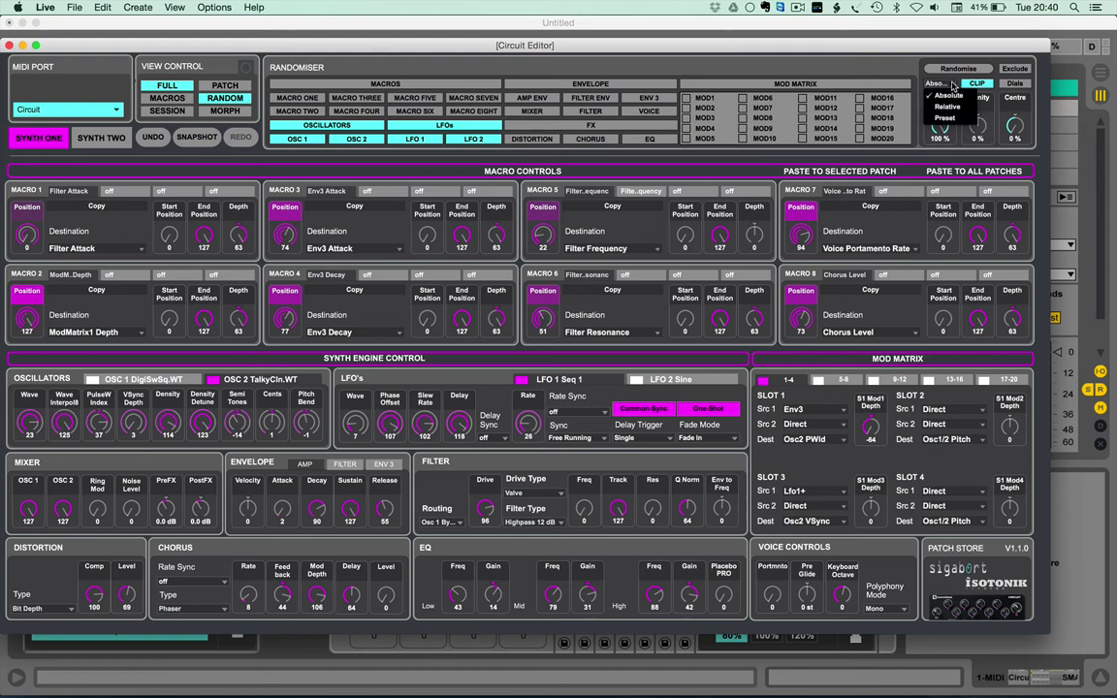
Exclude the LFOs and the Wave Interpol8, PulseW, VSync and Density dials from randomising
left_click(1023, 70)
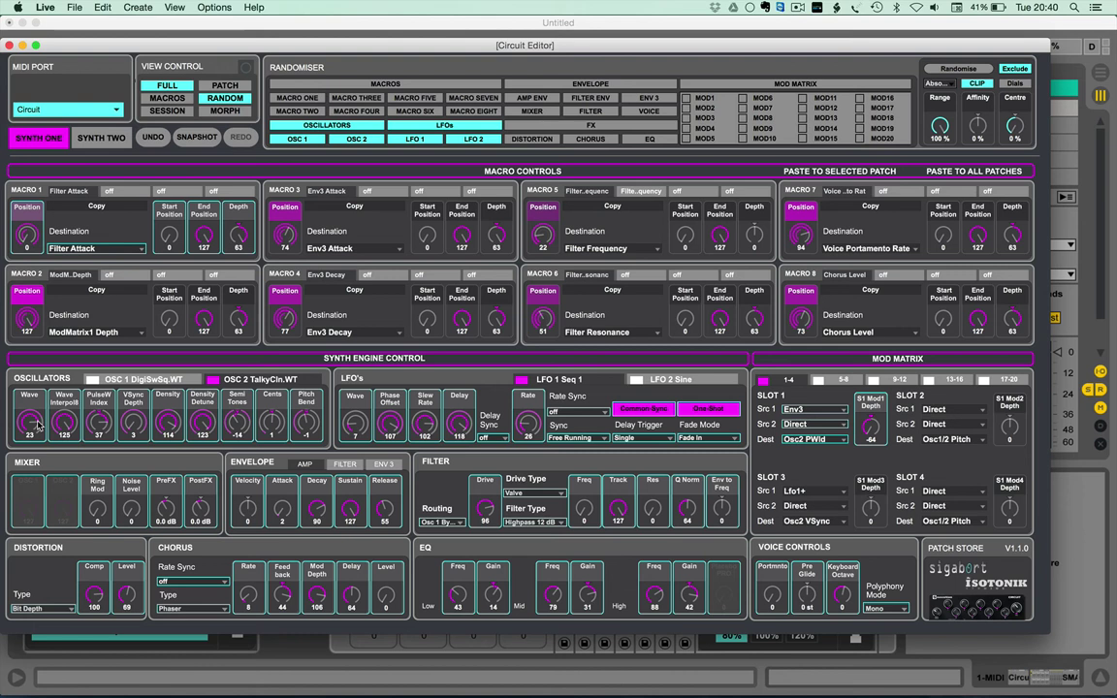
left_click(439, 124)
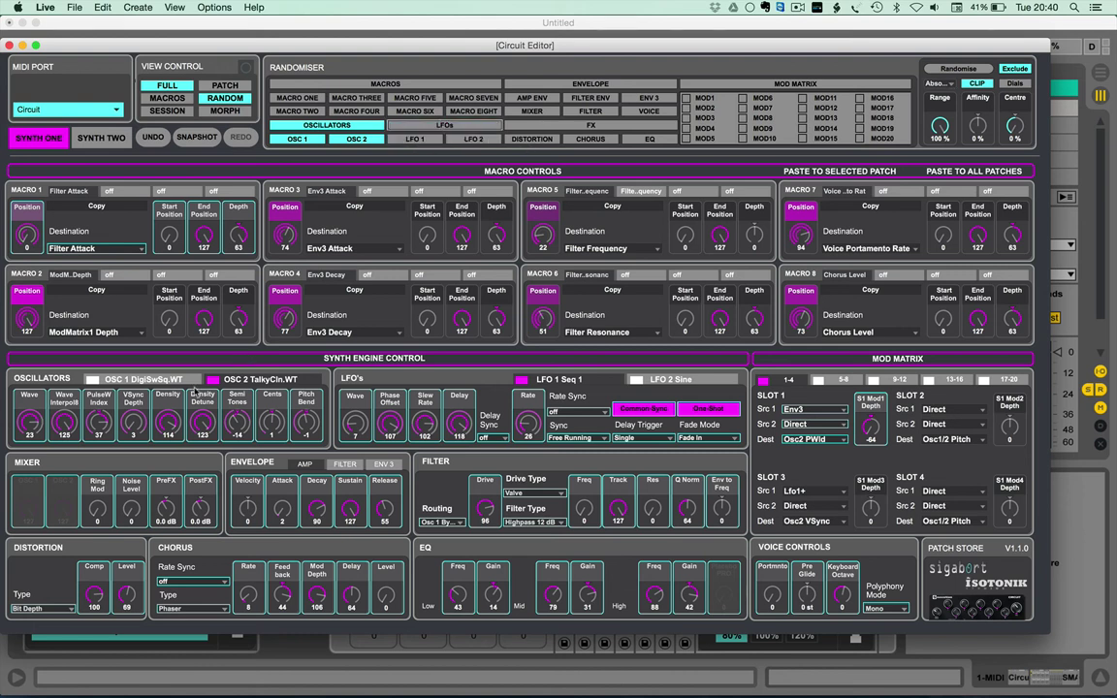
left_click(64, 422)
left_click(98, 422)
left_click(134, 422)
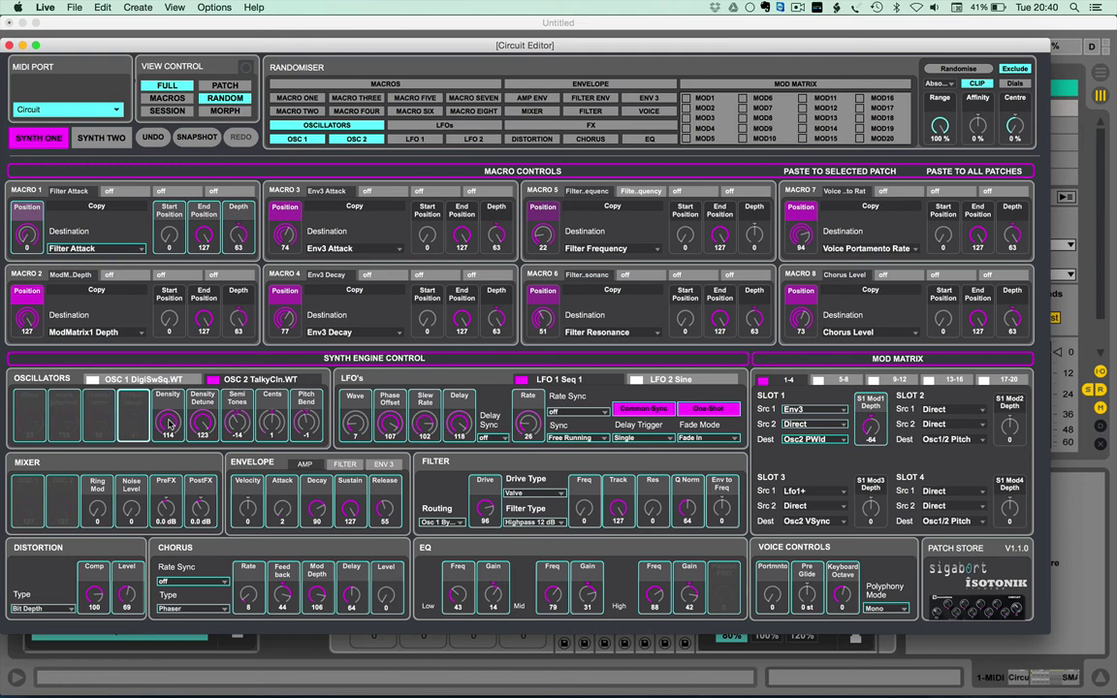
left_click(168, 422)
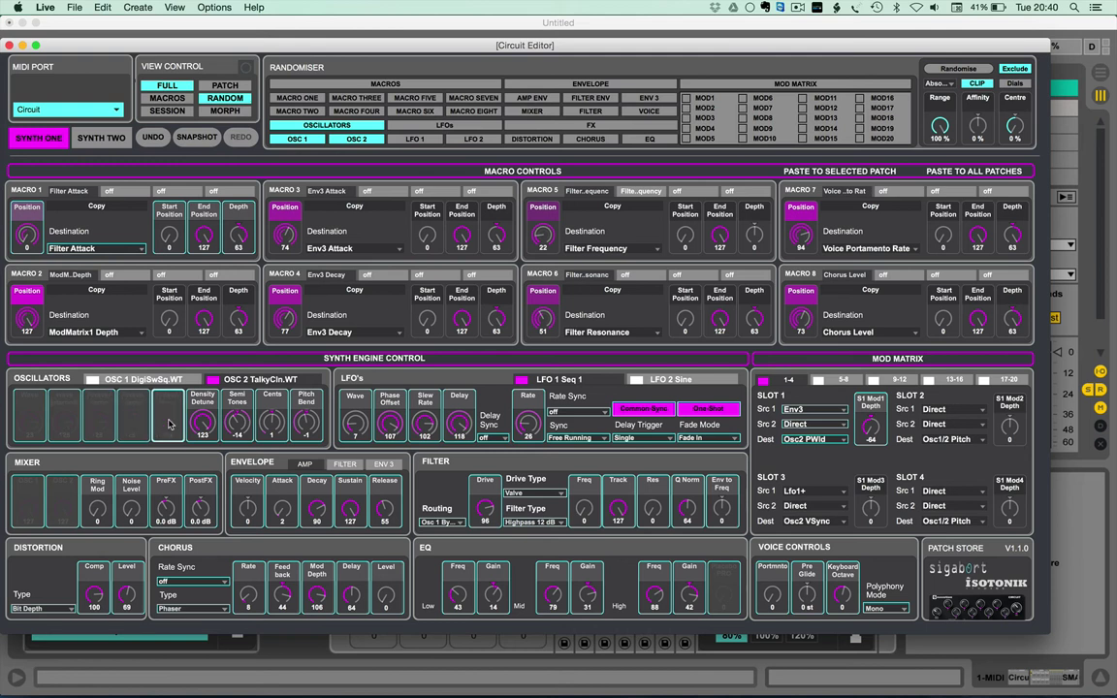
left_click(1017, 70)
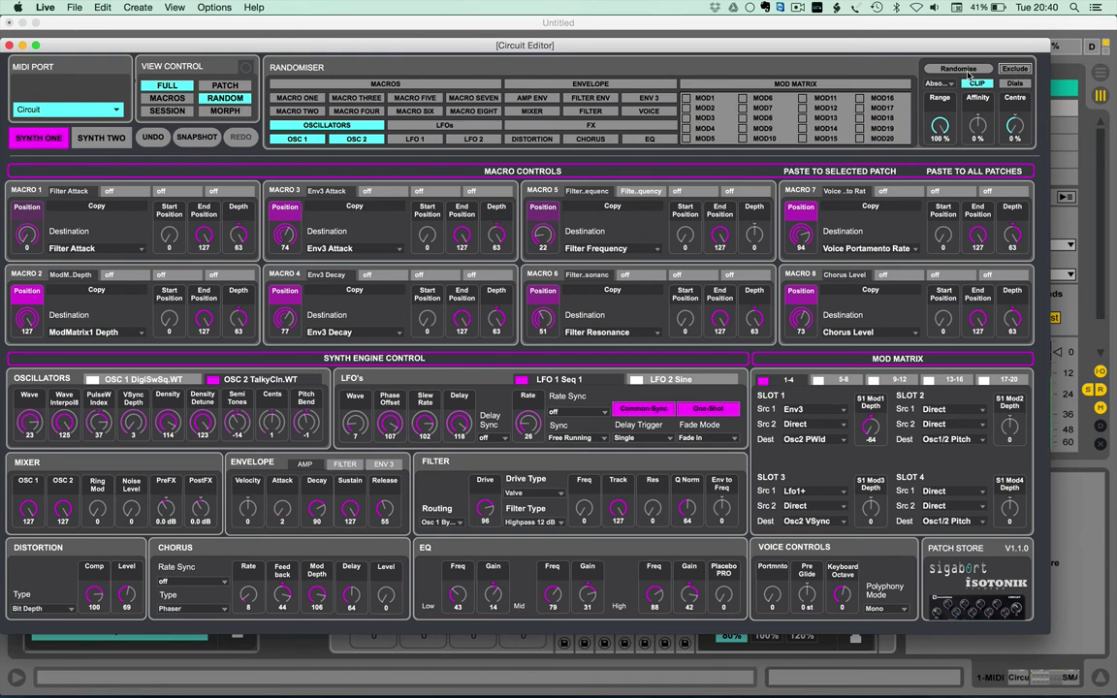
Randomise repeatedly, ending at Density Detune 17, semitones -14 and cents -24
left_click(966, 74)
left_click(967, 72)
left_click(967, 72)
left_click(967, 72)
left_click(967, 72)
left_click(967, 72)
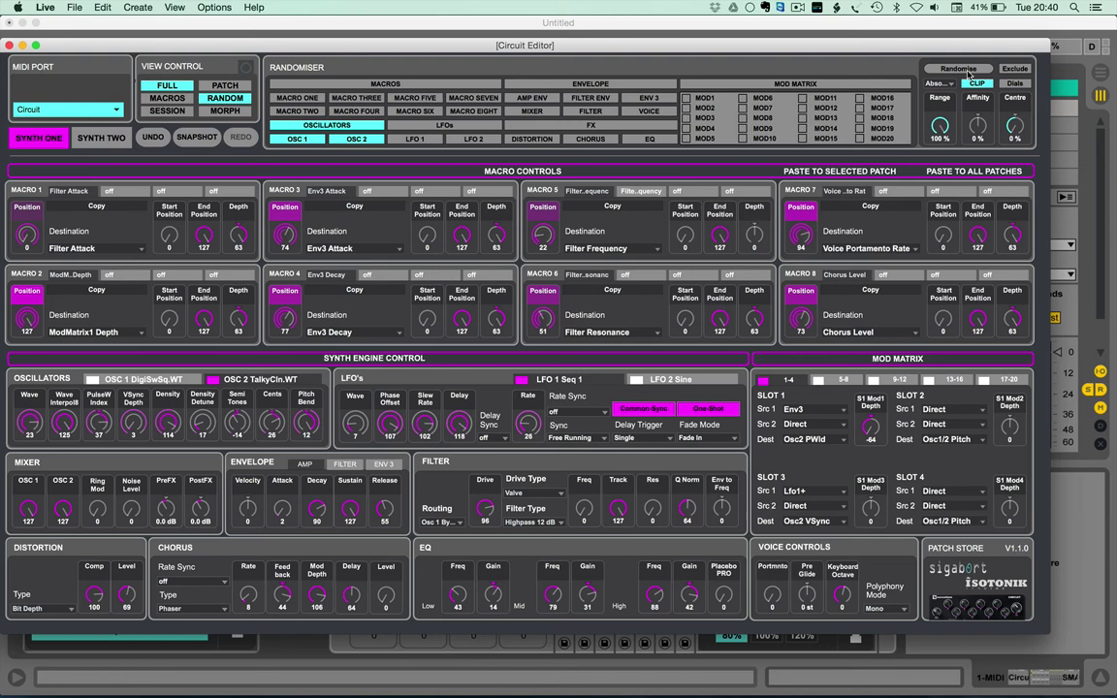
In the Morph panel, pick 3 Sore Tooth as the first patch and 18 Sorted as the second
left_click(225, 112)
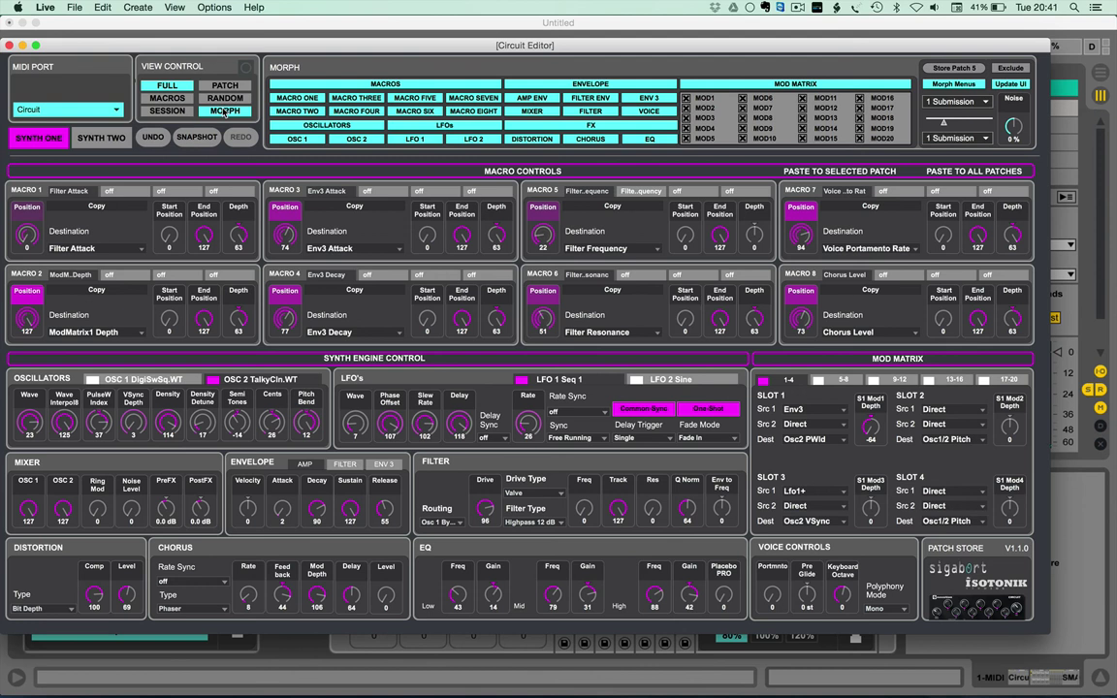
left_click(984, 102)
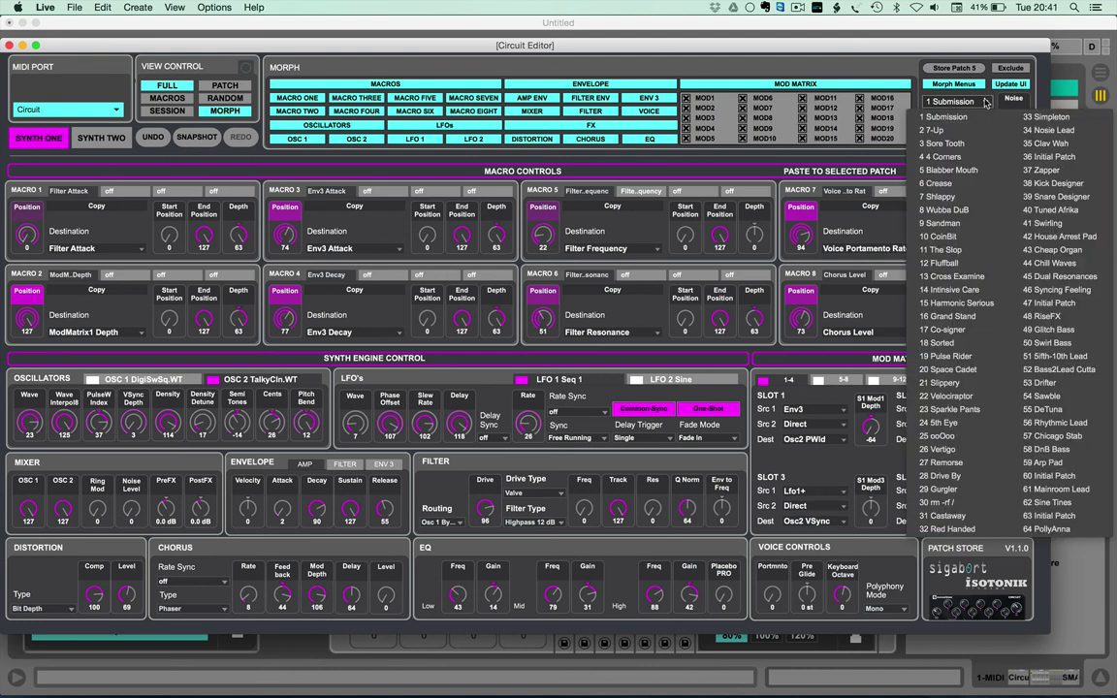
left_click(956, 144)
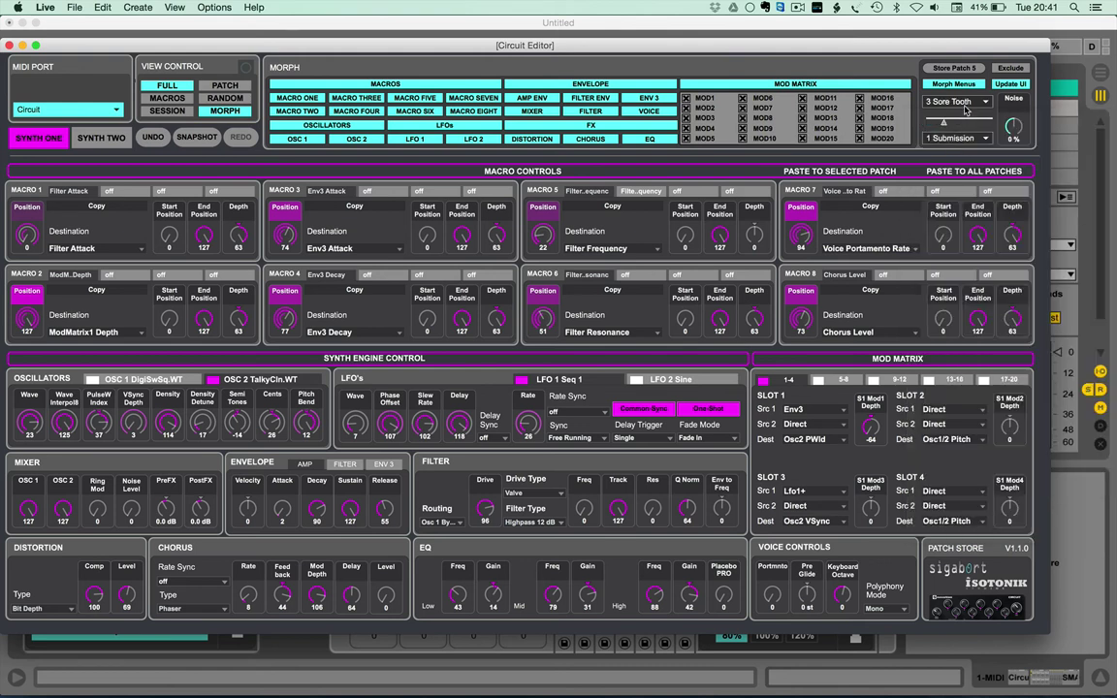
left_click(971, 139)
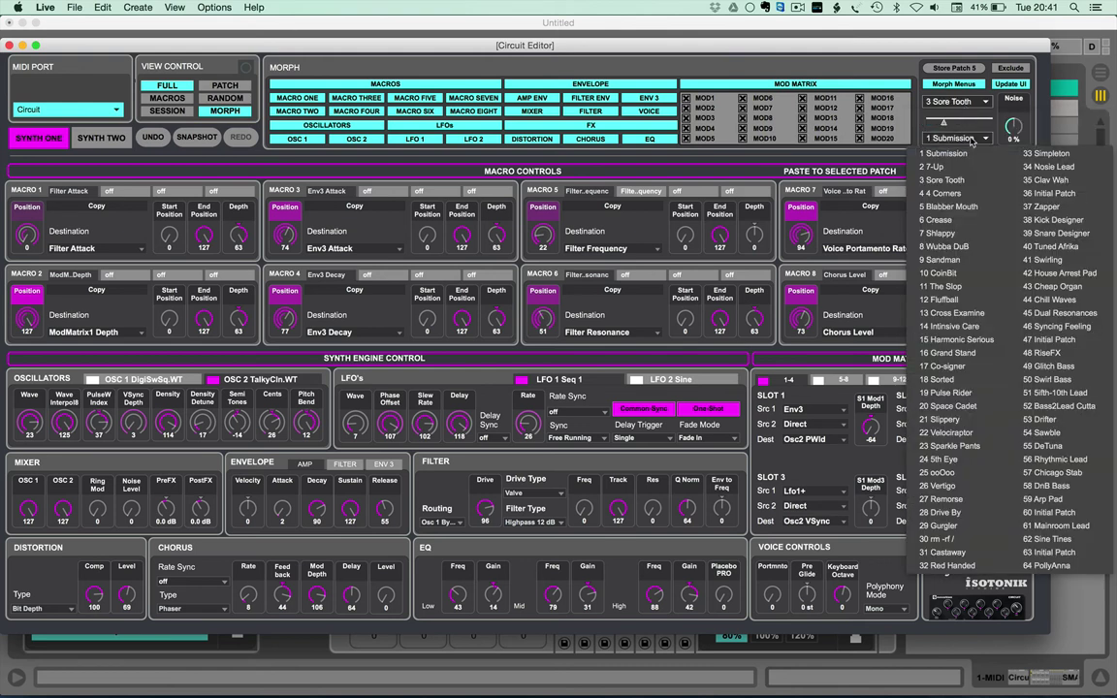
left_click(946, 379)
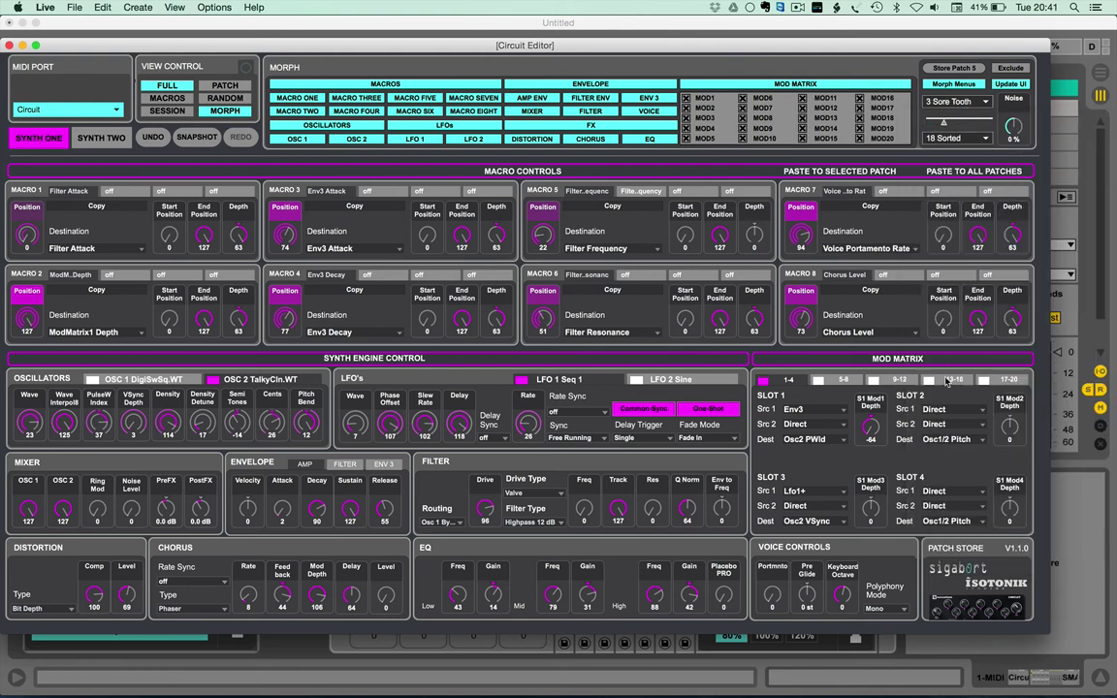
Toggle the Morph Menus option off and on, then Exclude on and off
left_click(963, 85)
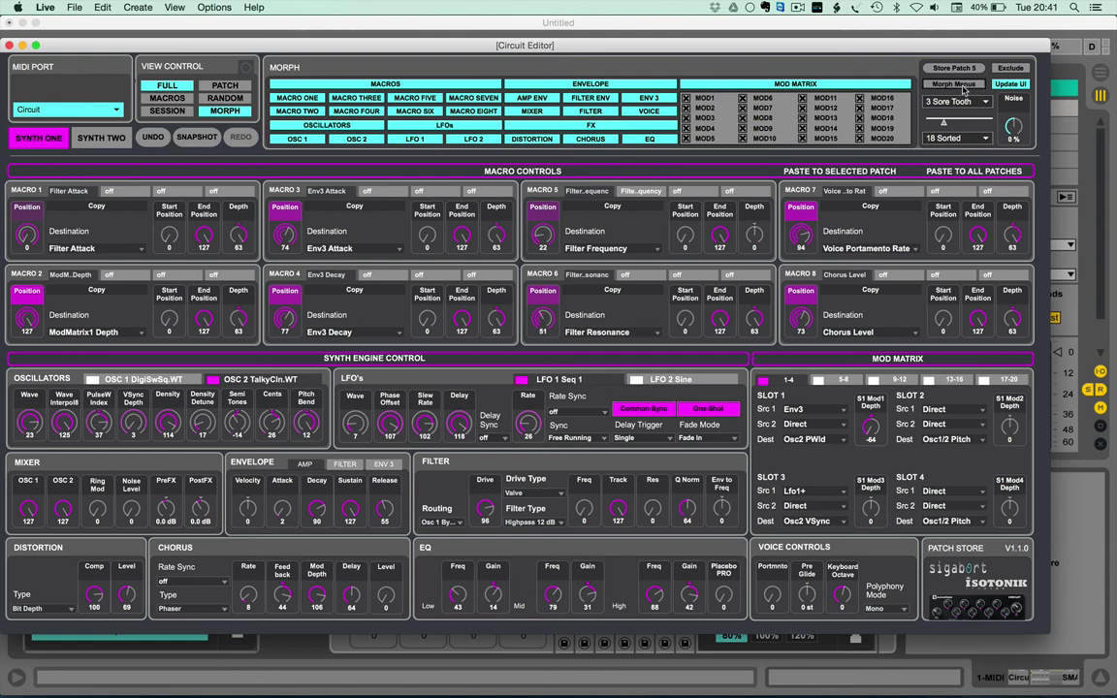
left_click(963, 85)
left_click(1009, 69)
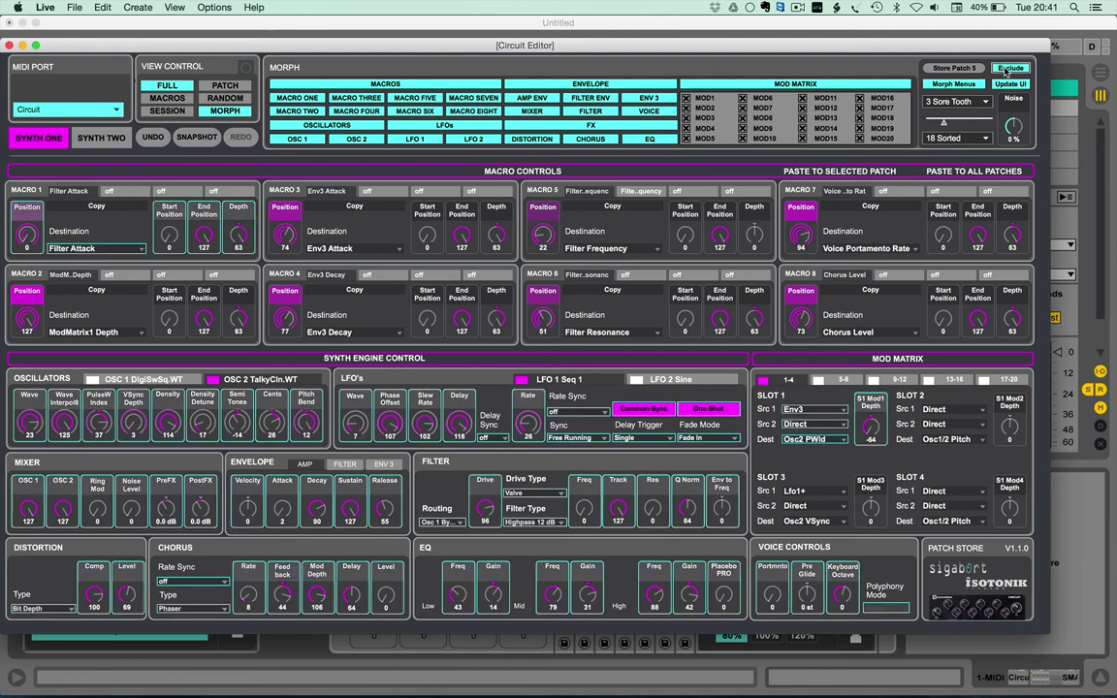
left_click(1009, 69)
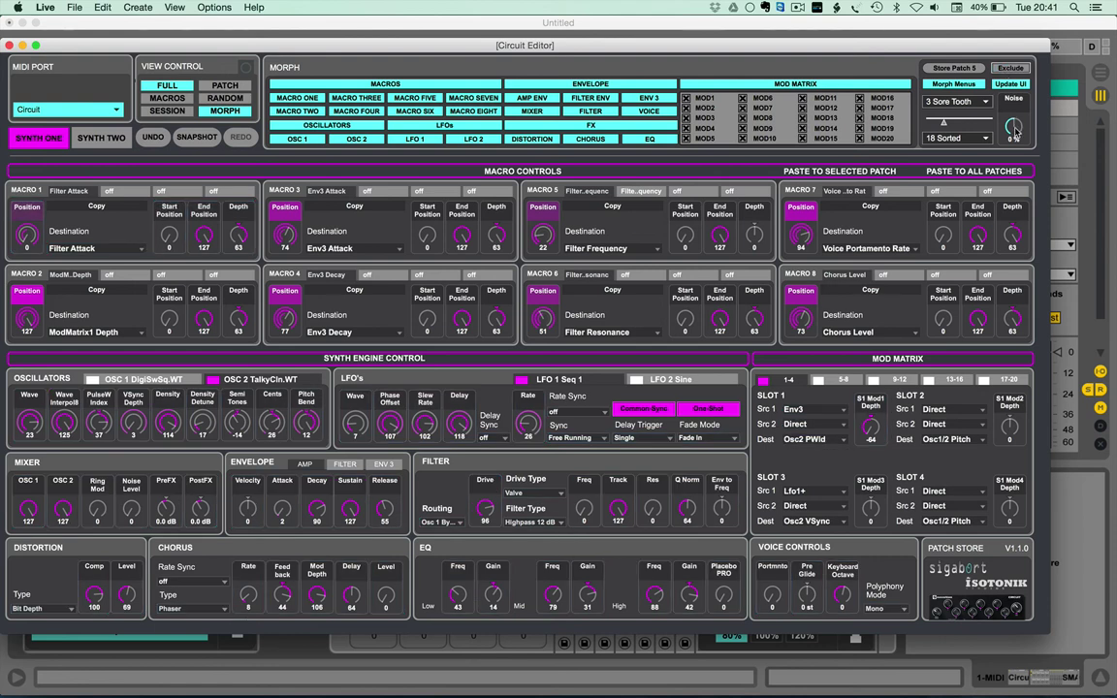
Sweep the morph slider toward 18 Sorted, giving Sawtooth oscillators, Sine LFOs and Macro 7 on Filter Release
left_click(940, 122)
left_click_drag(940, 123, 973, 122)
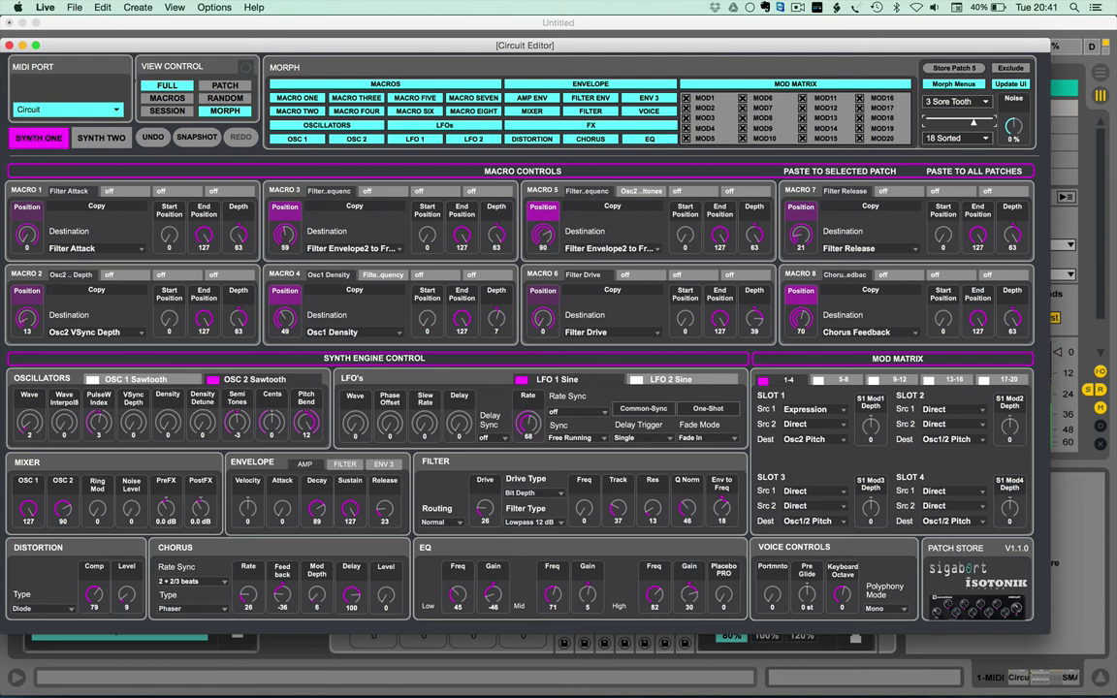